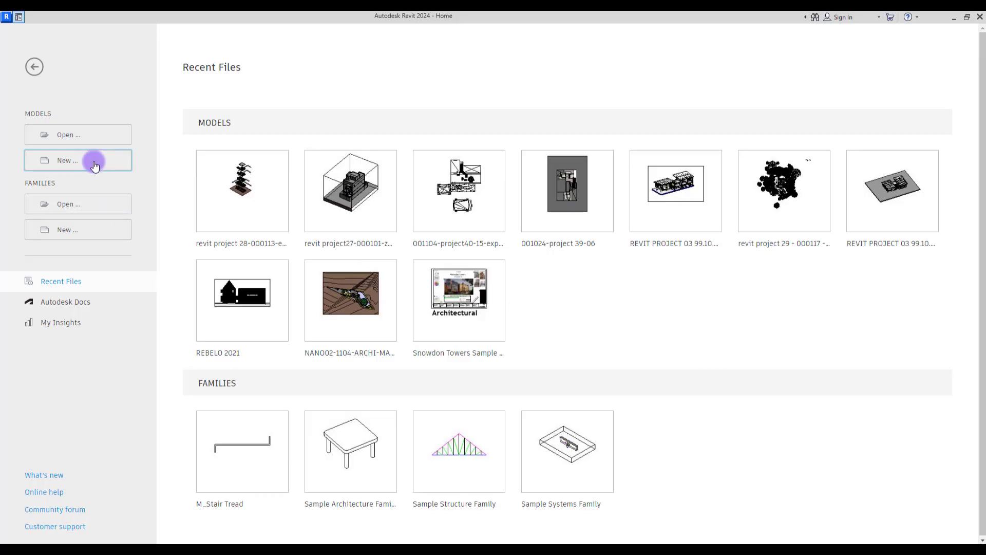
# Step: Create a new project from a metric template
pyautogui.click(95, 161)
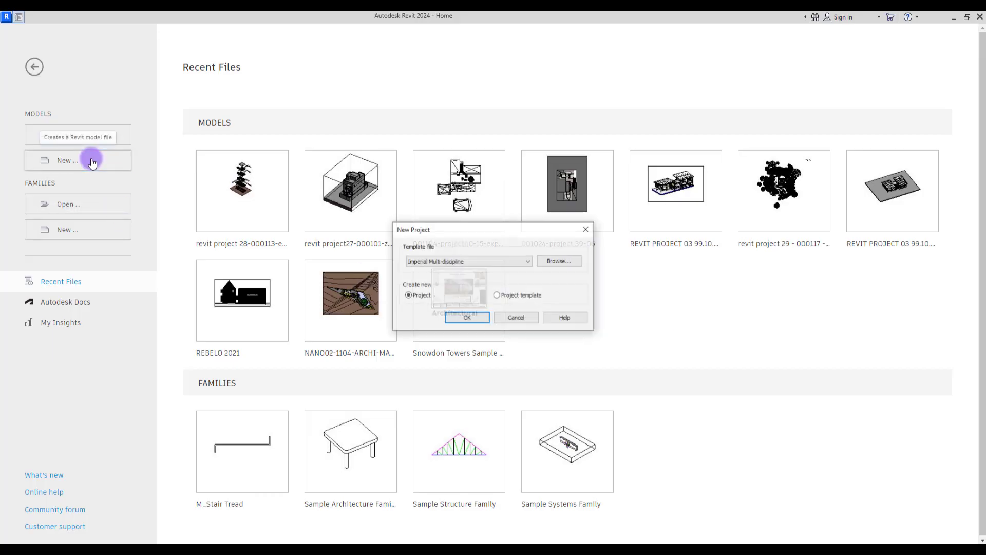
pyautogui.click(417, 262)
pyautogui.click(437, 278)
pyautogui.click(458, 316)
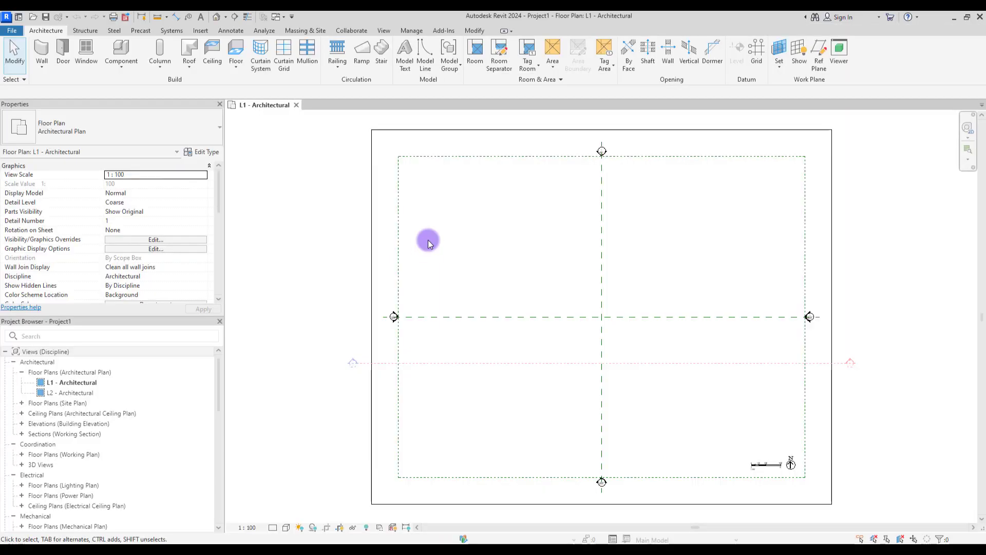
# Step: Open the South - Architectural elevation view at the L1 and L2 level heads
pyautogui.click(22, 425)
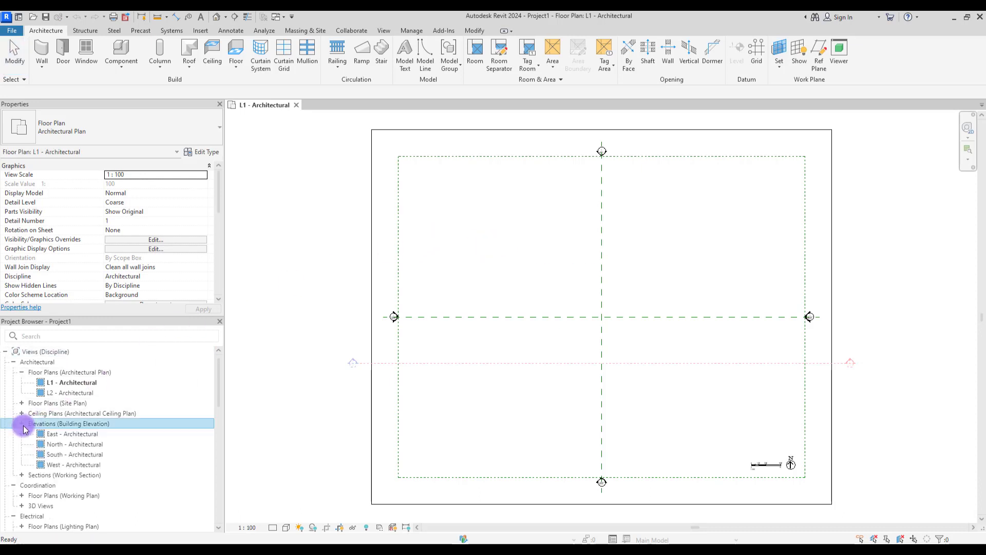
pyautogui.doubleClick(77, 454)
pyautogui.scroll(3, 951, 388)
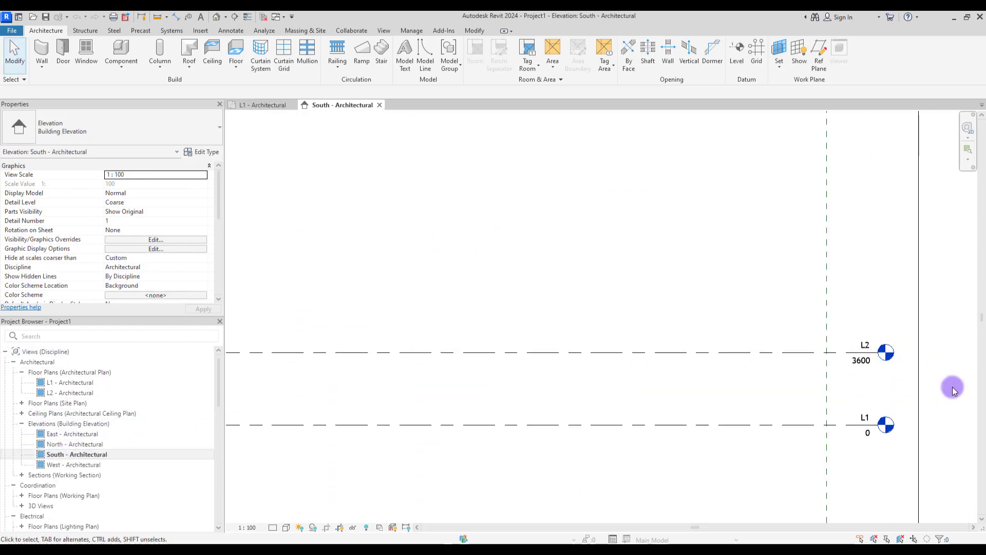
pyautogui.scroll(3, 760, 275)
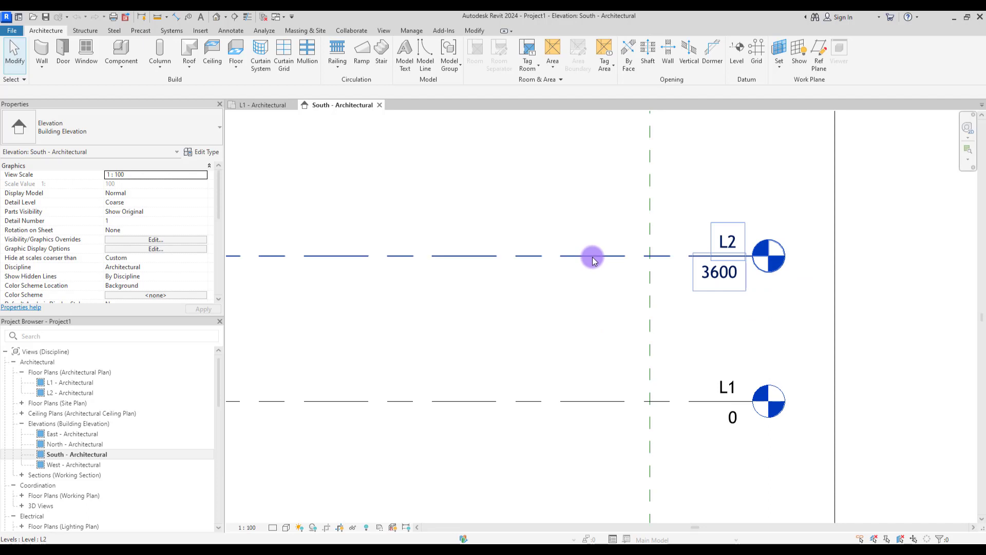
# Step: Examine the symbol options in the type properties of level L2 without changing them
pyautogui.click(592, 256)
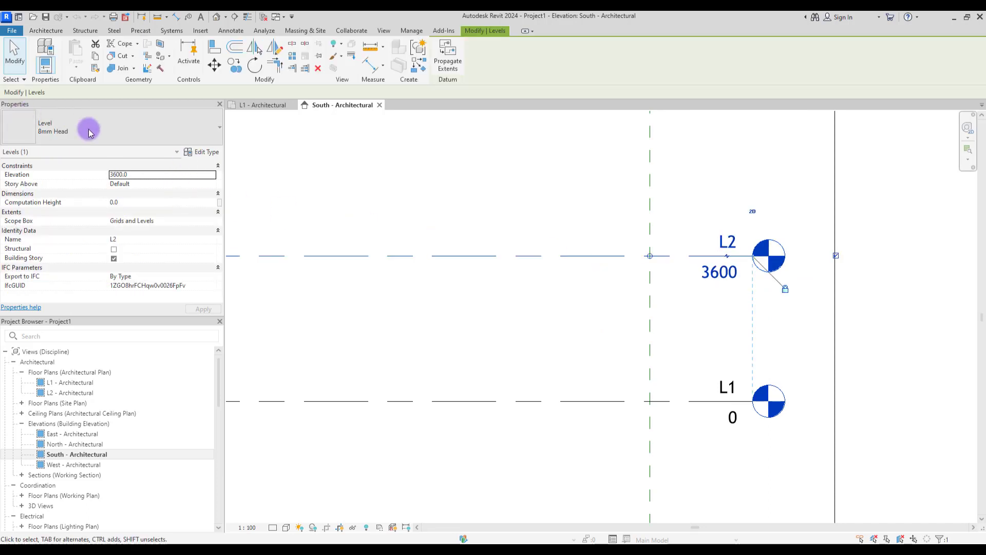
pyautogui.click(202, 151)
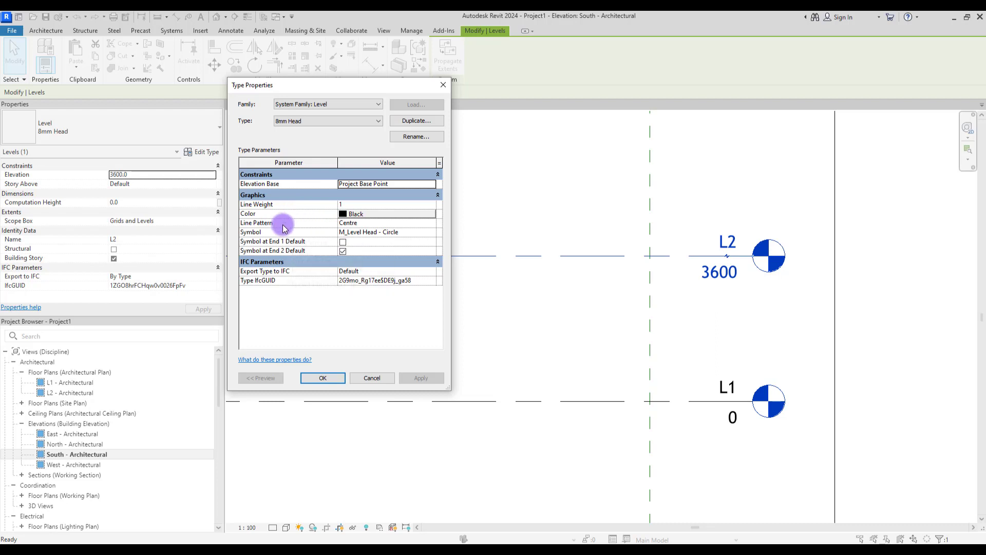
pyautogui.click(368, 232)
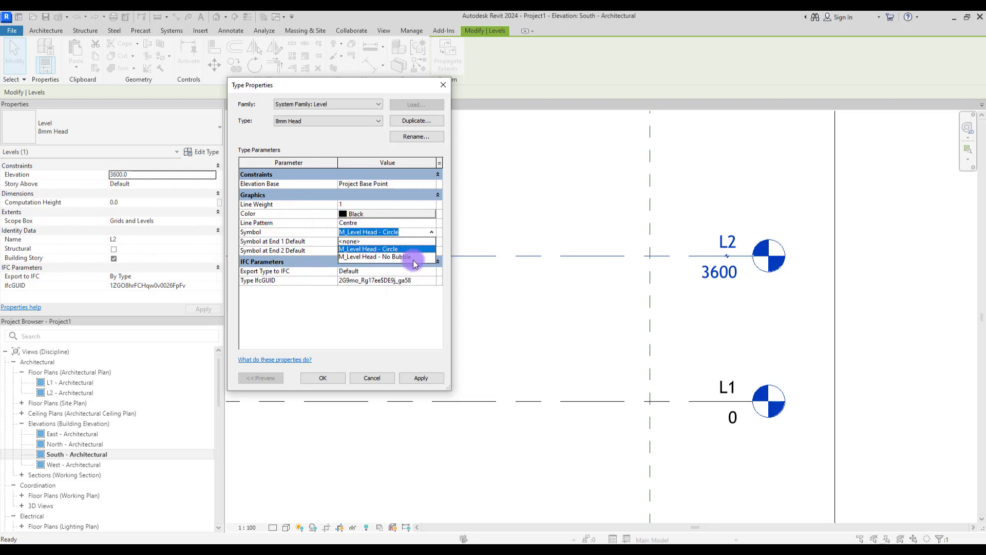
pyautogui.press('Escape')
pyautogui.press('Escape')
pyautogui.press('Escape')
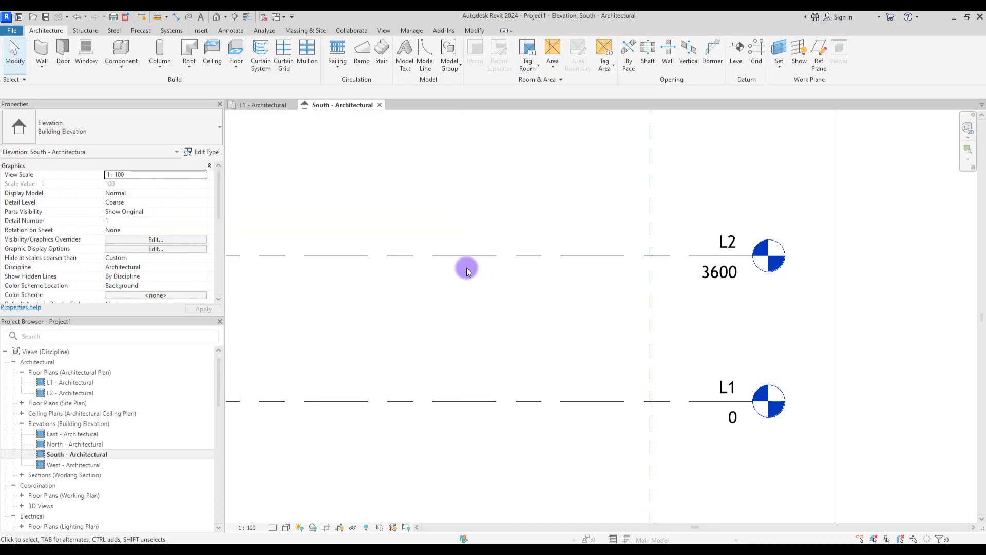
# Step: Create a new annotation family from the Level Head.rft template in the Annotations folder
pyautogui.click(4, 60)
pyautogui.click(10, 32)
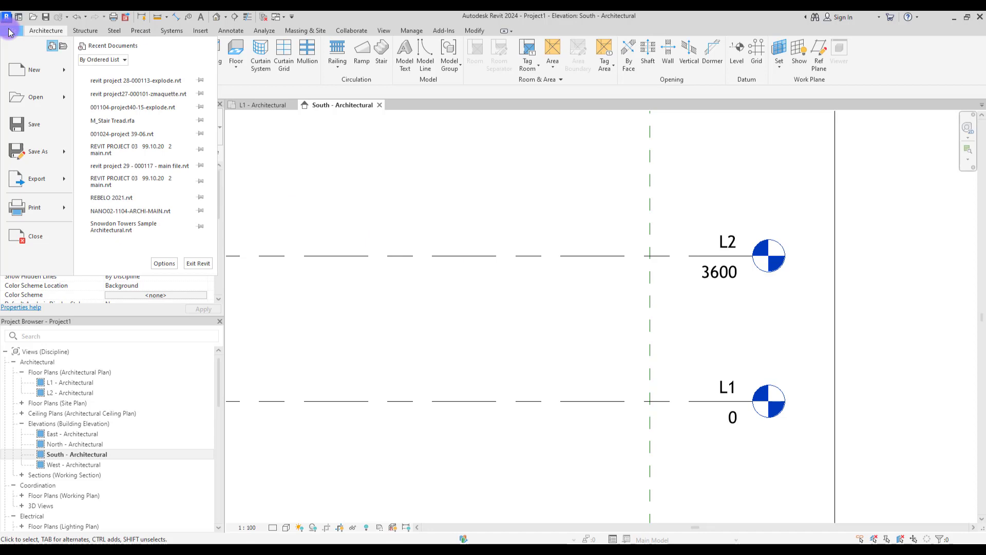
pyautogui.click(59, 69)
pyautogui.click(109, 76)
pyautogui.click(135, 102)
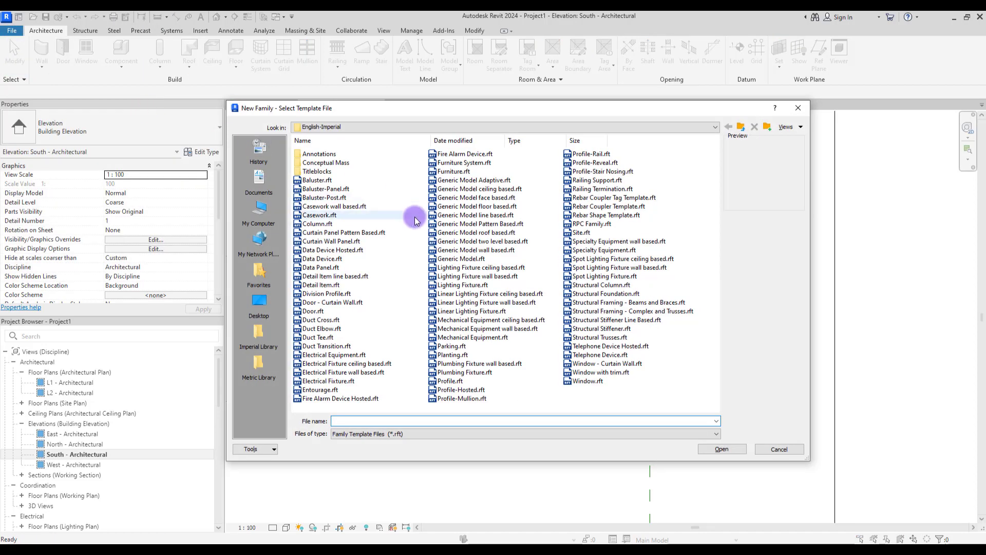
pyautogui.doubleClick(344, 154)
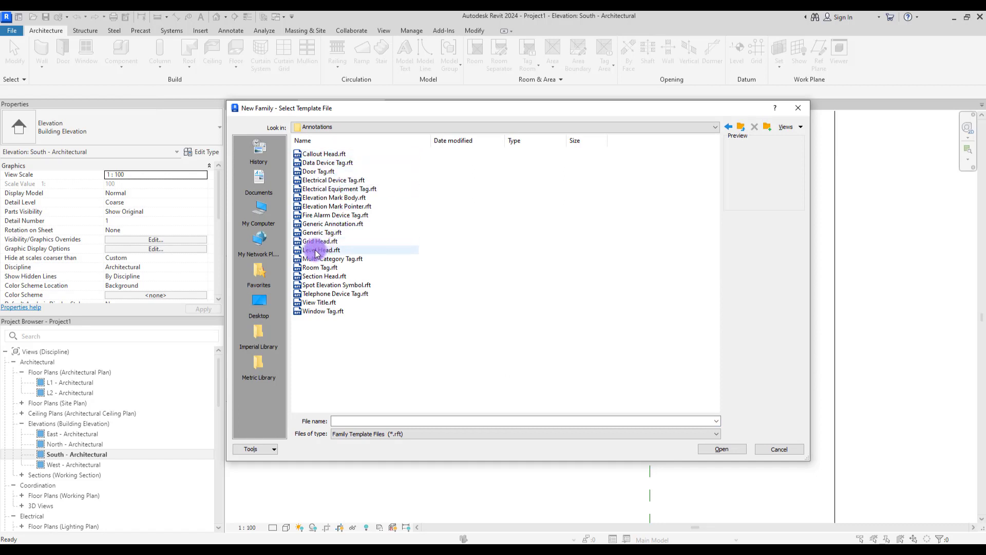
pyautogui.click(347, 251)
pyautogui.doubleClick(347, 256)
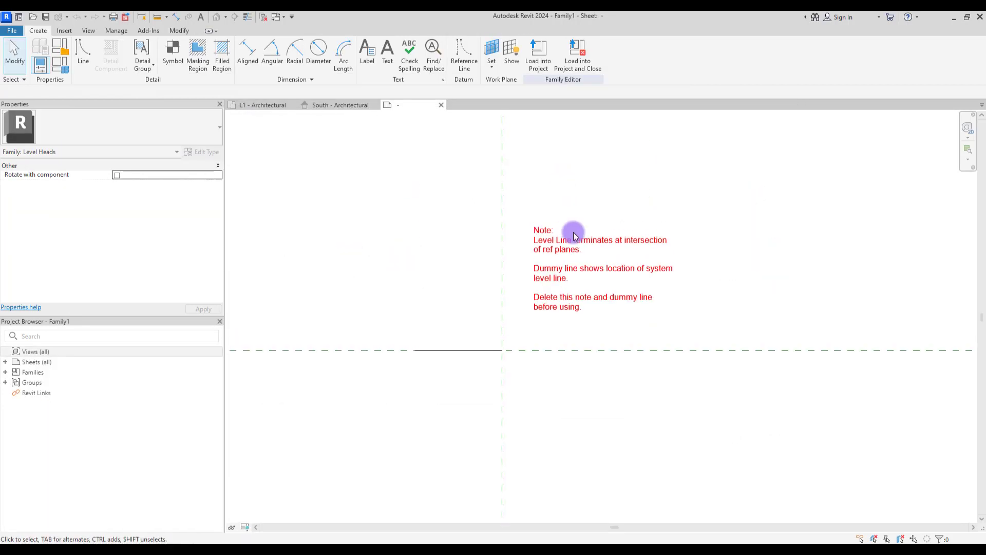
# Step: Delete the template's red note and the dummy level line
pyautogui.click(601, 258)
pyautogui.press('Escape')
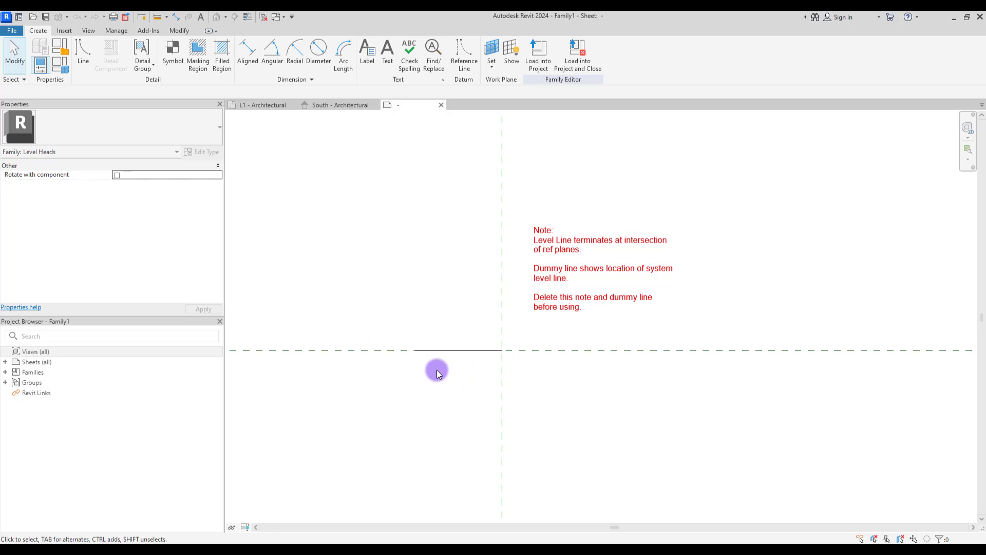
pyautogui.click(445, 350)
pyautogui.keyDown('ctrl'); pyautogui.click(588, 281); pyautogui.keyUp('ctrl')
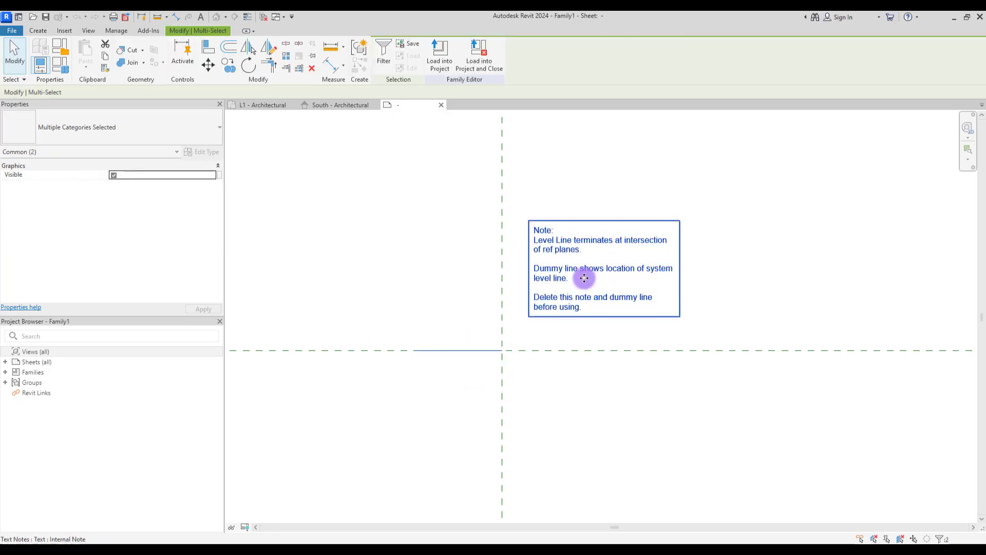
pyautogui.press('Delete')
# Step: Set the family's length units to meters
pyautogui.press('n')
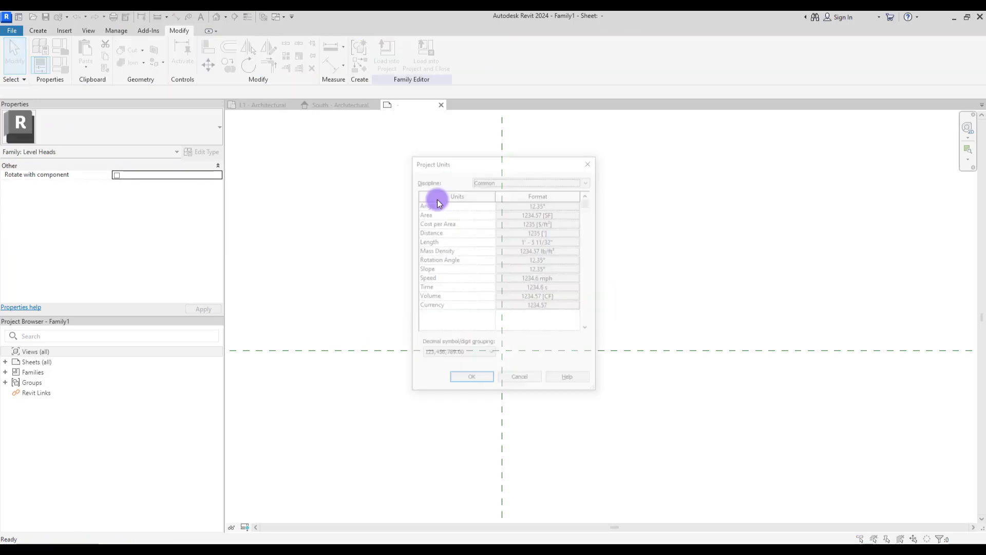
pyautogui.click(503, 242)
pyautogui.click(531, 222)
pyautogui.click(531, 234)
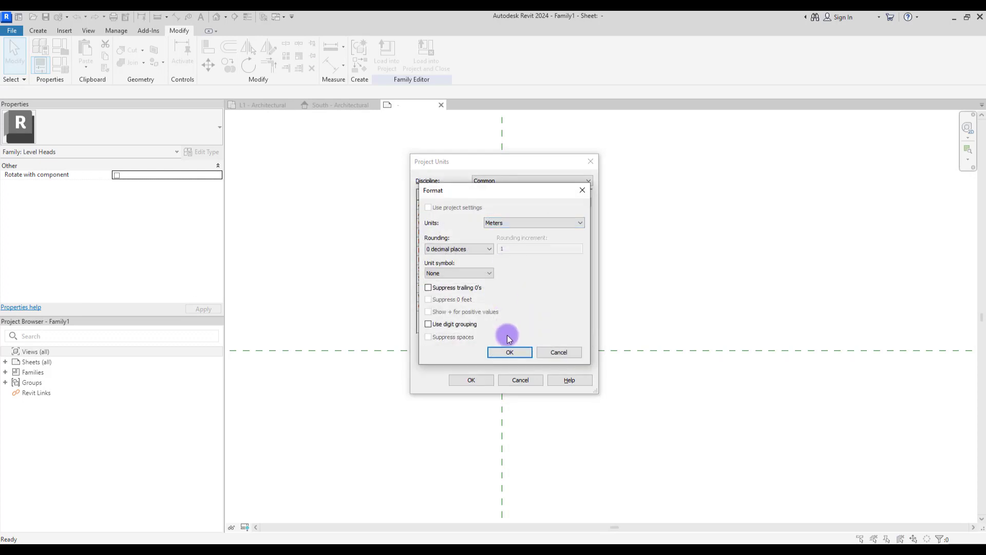
pyautogui.click(509, 351)
pyautogui.click(470, 379)
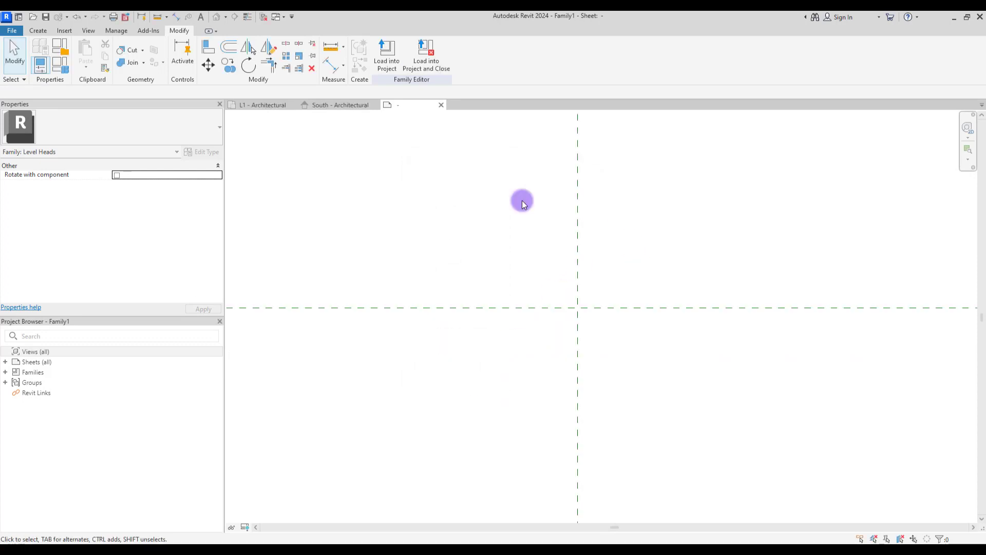
# Step: Draw half a flat triangle: a slanted line about 0.035 m long up-left from the reference plane intersection, plus a horizontal line back to the vertical plane
pyautogui.click(37, 32)
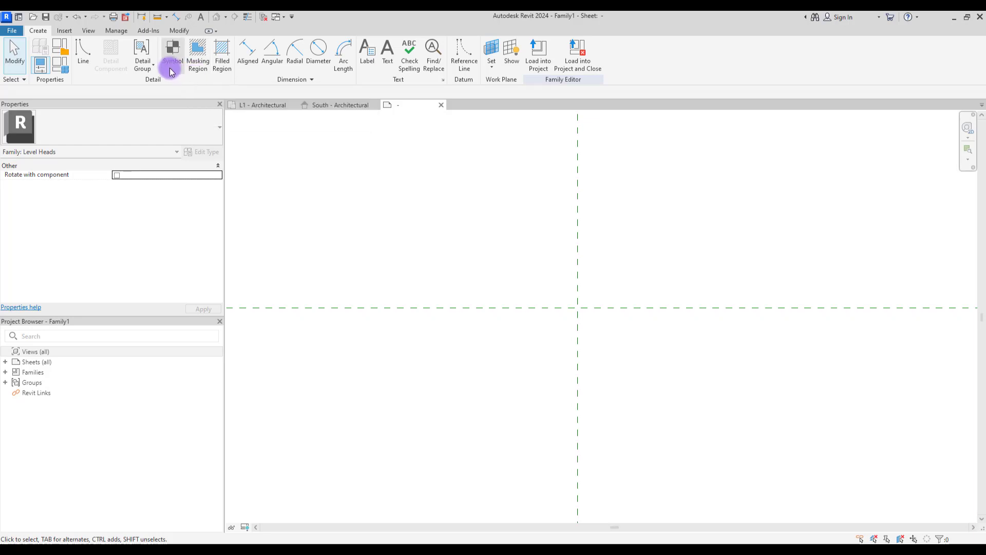
pyautogui.moveTo(658, 240); pyautogui.dragTo(564, 271, button='middle')
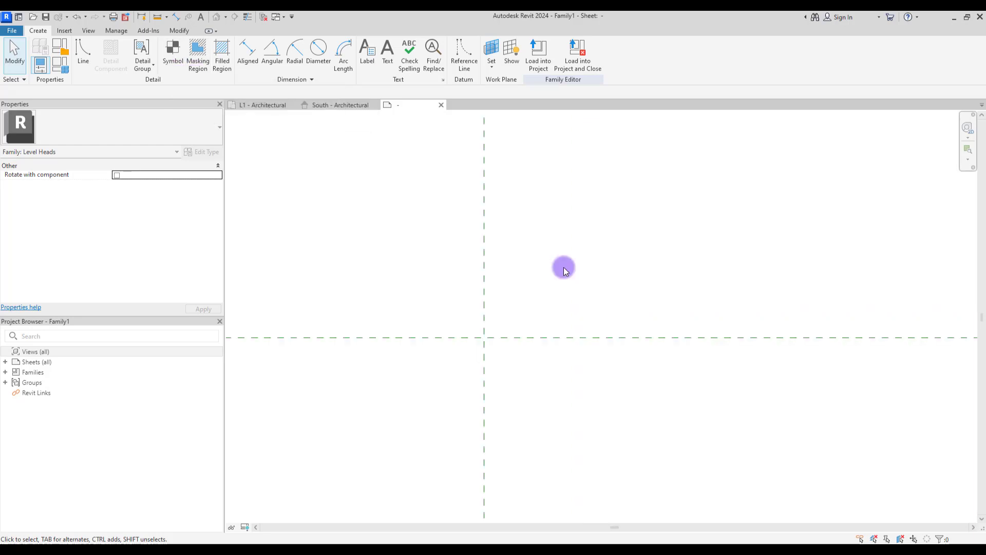
pyautogui.click(83, 56)
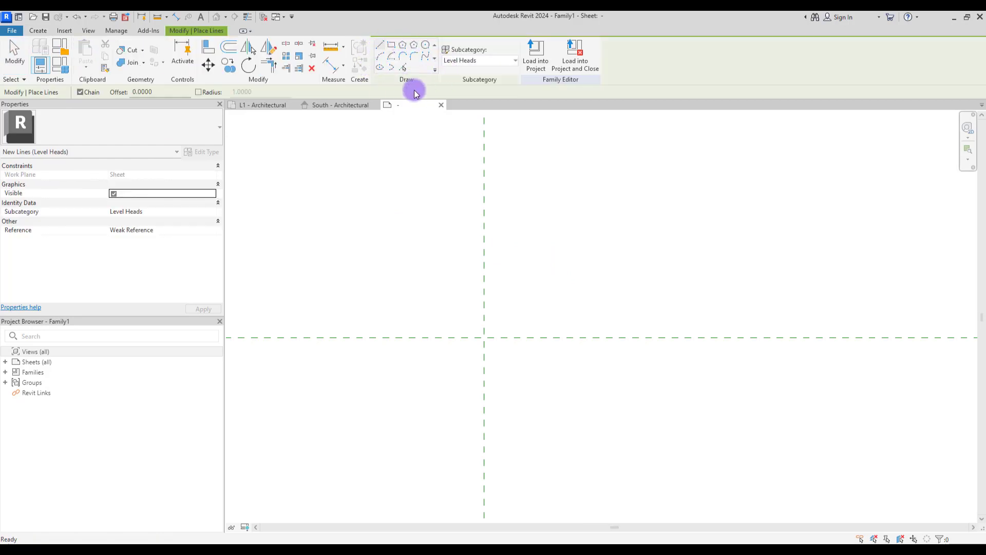
pyautogui.click(483, 337)
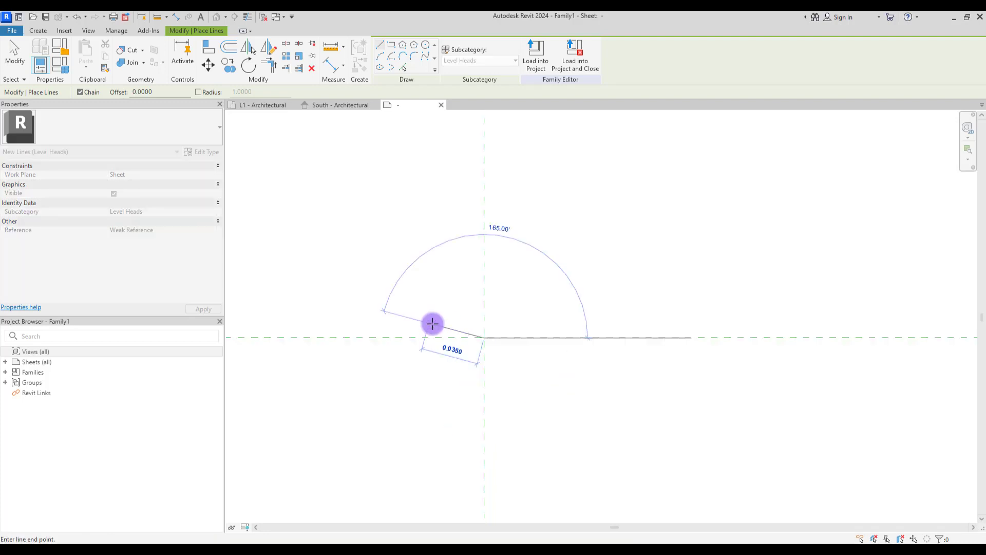
pyautogui.click(429, 322)
pyautogui.click(483, 322)
pyautogui.press('Escape')
pyautogui.press('Escape')
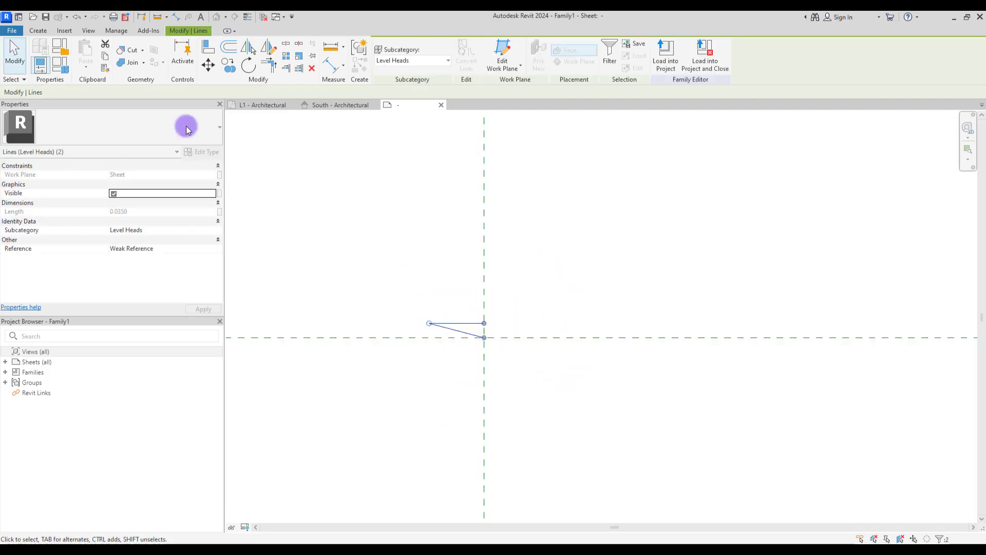
# Step: Mirror the two lines about the vertical reference plane to complete the flat triangle
pyautogui.press('m')
pyautogui.press('m')
pyautogui.click(484, 266)
pyautogui.press('Escape')
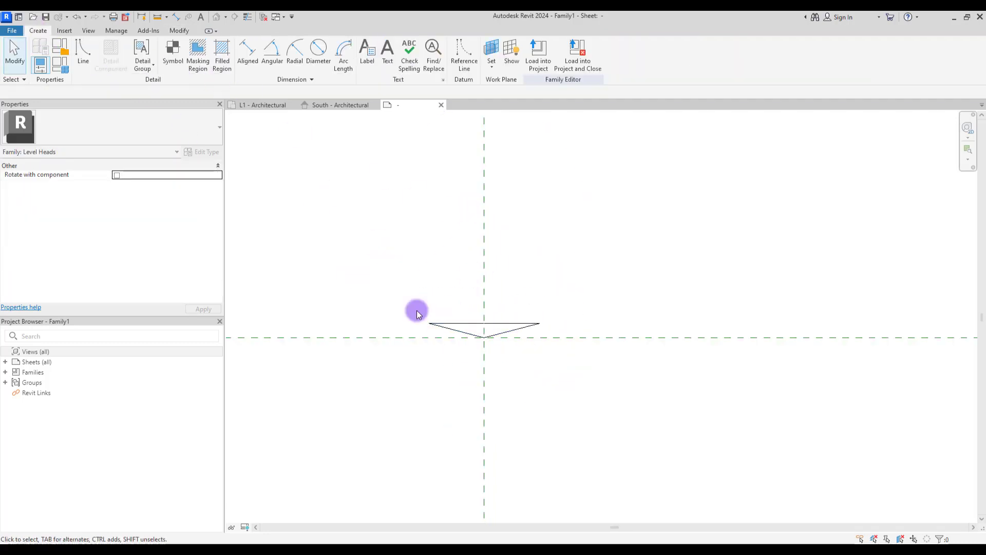
pyautogui.scroll(2, 393, 257)
pyautogui.click(482, 337)
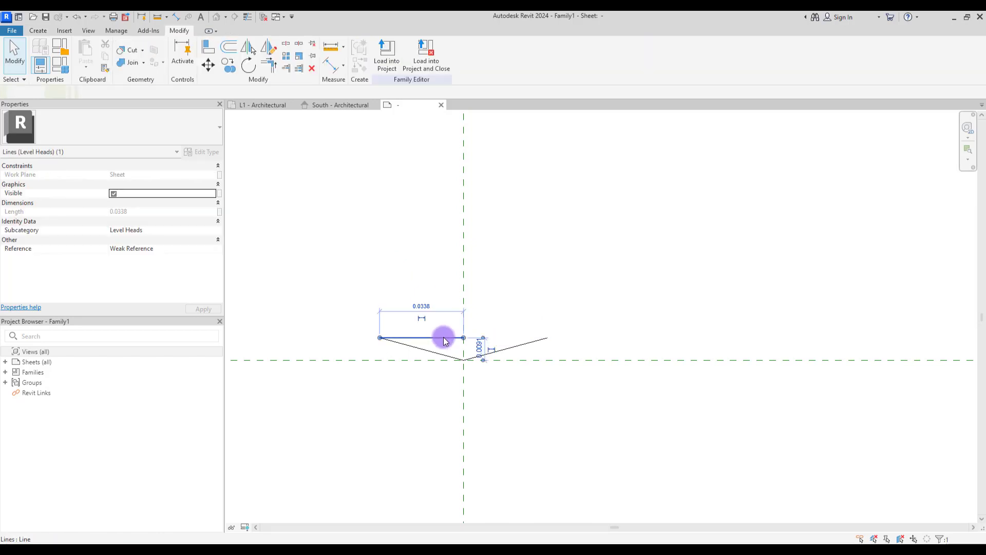
pyautogui.click(522, 315)
pyautogui.scroll(-3, 523, 315)
# Step: Draw a horizontal line about 0.29 m long just above the triangle, extending well past its right side
pyautogui.click(82, 58)
pyautogui.scroll(3, 491, 383)
pyautogui.click(286, 337)
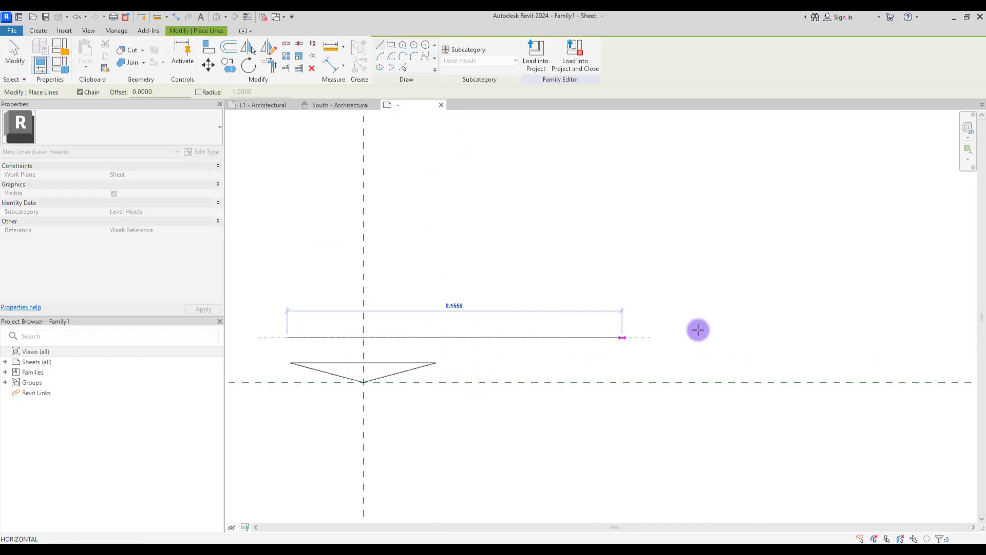
pyautogui.click(881, 337)
pyautogui.press('Escape')
pyautogui.press('Escape')
# Step: Copy the long horizontal line a short distance above itself
pyautogui.click(751, 337)
pyautogui.scroll(-1, 750, 337)
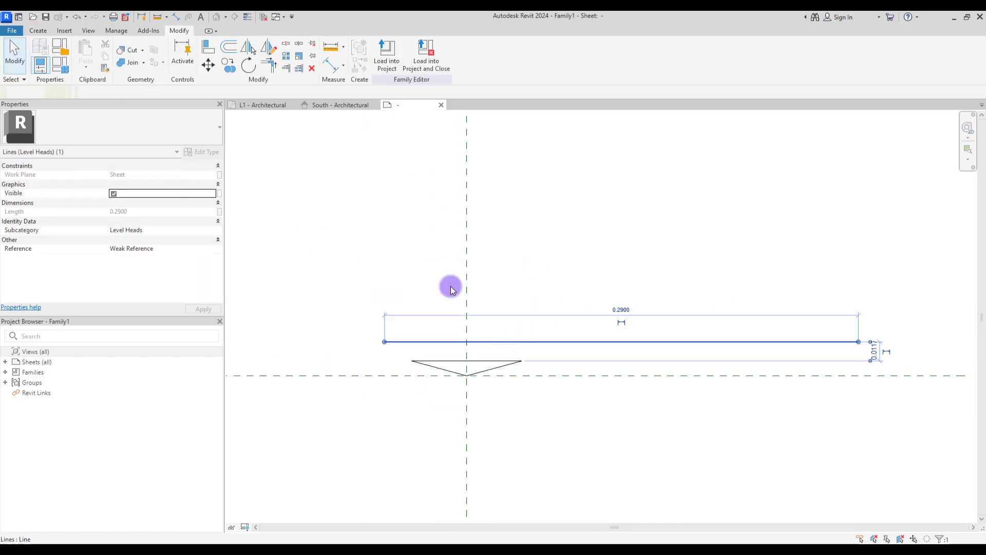
pyautogui.press('c')
pyautogui.press('o')
pyautogui.click(556, 342)
pyautogui.click(551, 321)
pyautogui.press('Escape')
pyautogui.press('Escape')
pyautogui.moveTo(612, 282); pyautogui.dragTo(568, 264, button='middle')
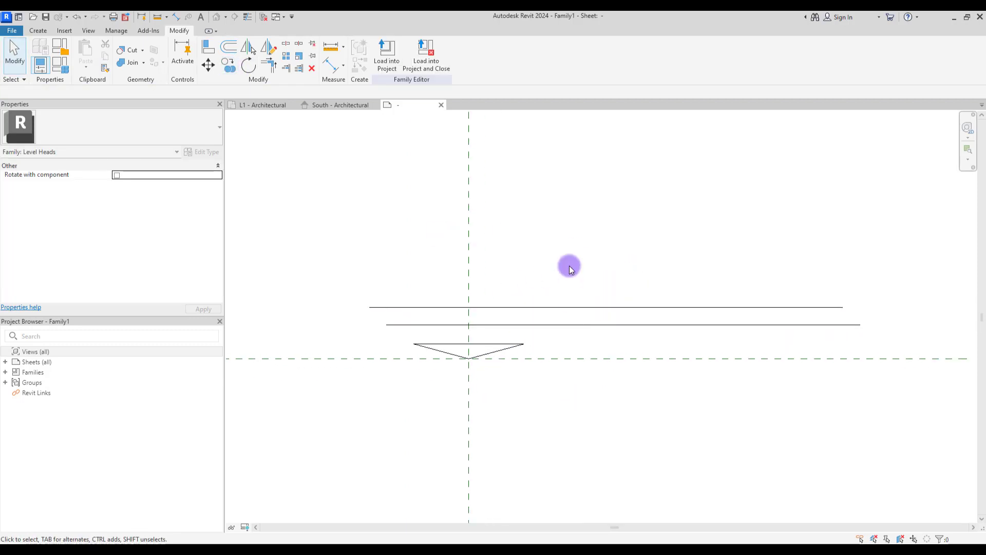
# Step: Draw a vertical reference line upward from the triangle's left corner across both horizontal lines
pyautogui.click(39, 30)
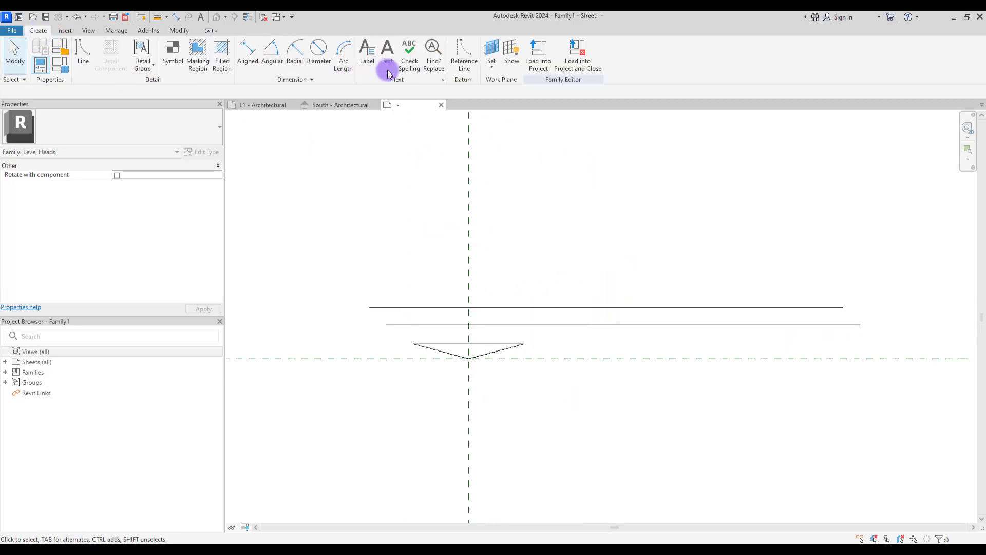
pyautogui.click(464, 52)
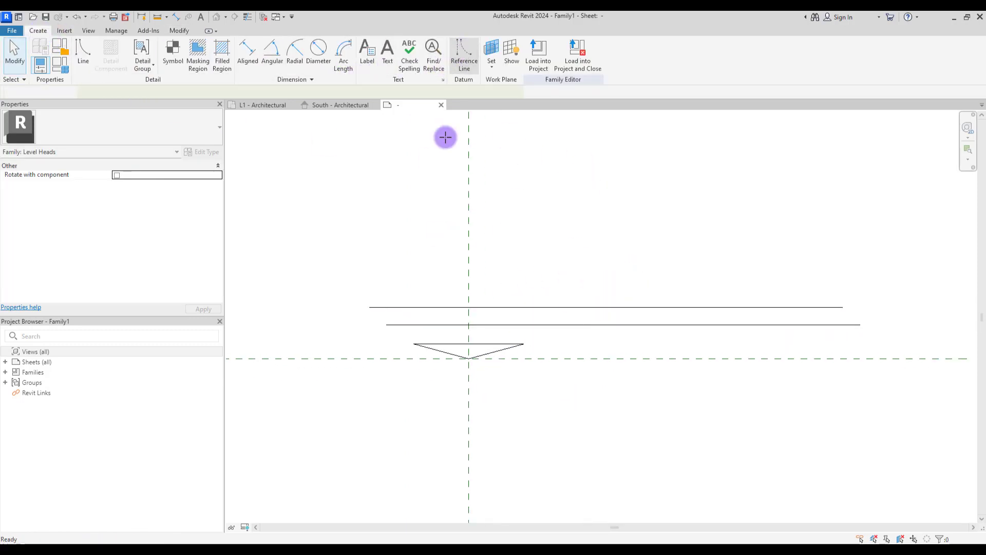
pyautogui.click(413, 344)
pyautogui.click(415, 261)
pyautogui.press('Escape')
pyautogui.press('Escape')
pyautogui.scroll(1, 440, 341)
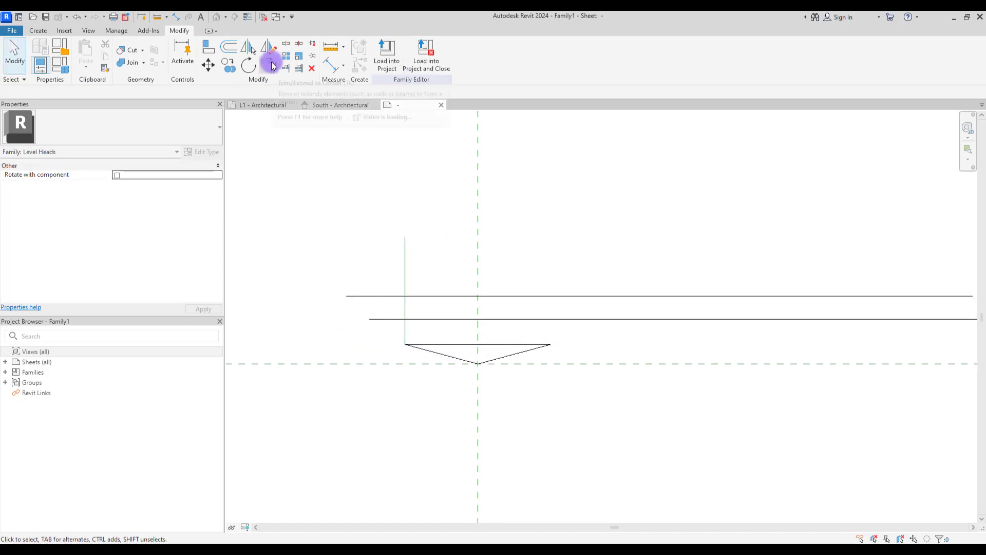
# Step: Trim the left ends of both long horizontal lines to the reference line and delete that reference line
pyautogui.click(286, 67)
pyautogui.press('Escape')
pyautogui.click(412, 314)
pyautogui.click(346, 270)
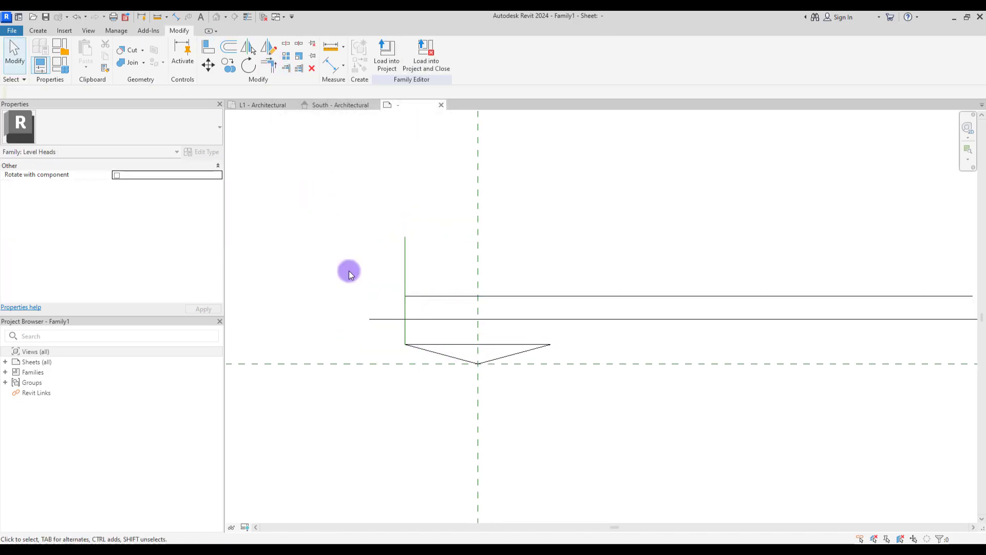
pyautogui.click(287, 68)
pyautogui.press('Escape')
pyautogui.click(403, 282)
pyautogui.press('Delete')
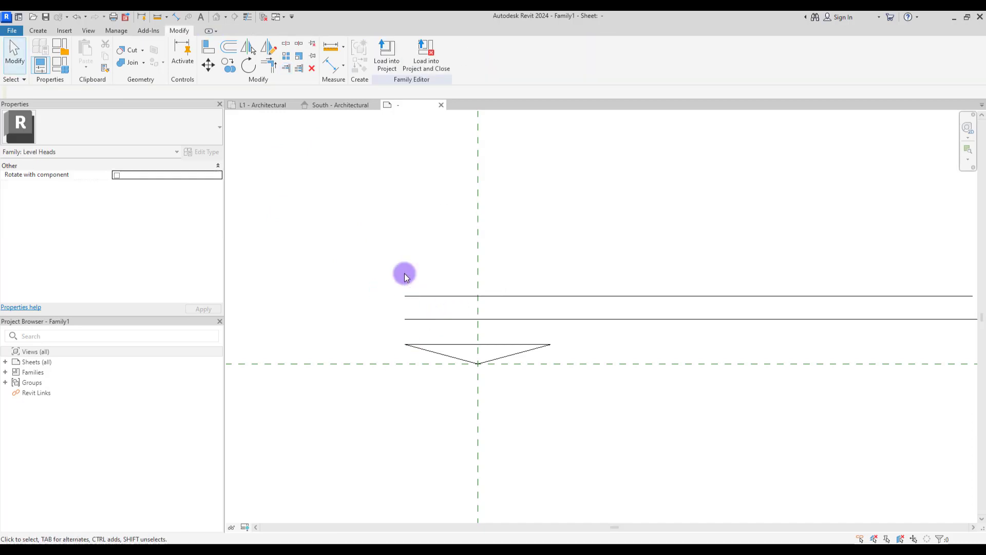
# Step: Draw a vertical reference line about 0.09 m long across both lines near their right ends, about 0.208 m from the vertical reference plane
pyautogui.scroll(-2, 515, 307)
pyautogui.click(44, 30)
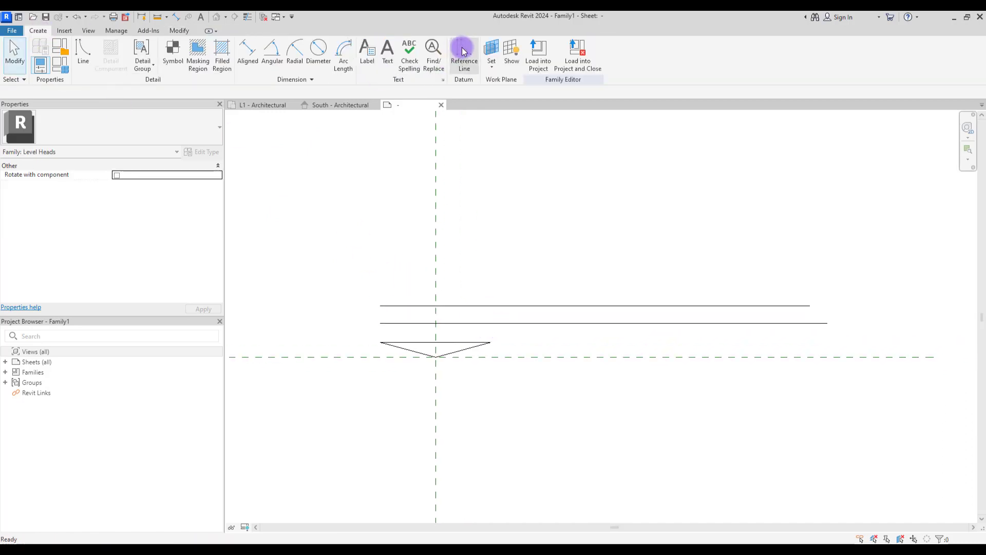
pyautogui.click(464, 52)
pyautogui.click(776, 278)
pyautogui.click(776, 425)
# Step: Trim the right ends of both long horizontal lines to the vertical reference line and delete that reference line
pyautogui.click(298, 68)
pyautogui.click(757, 306)
pyautogui.press('Escape')
pyautogui.click(777, 341)
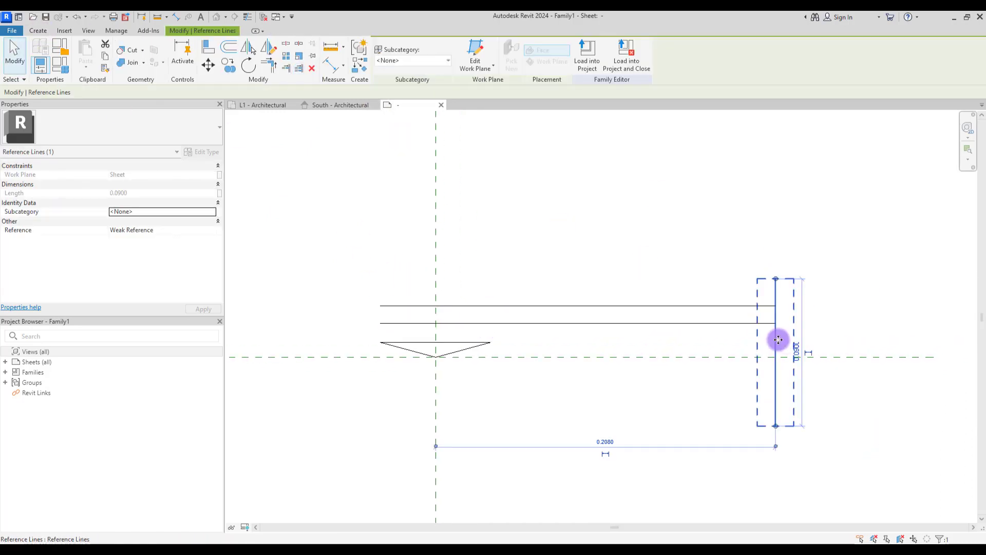
pyautogui.press('Delete')
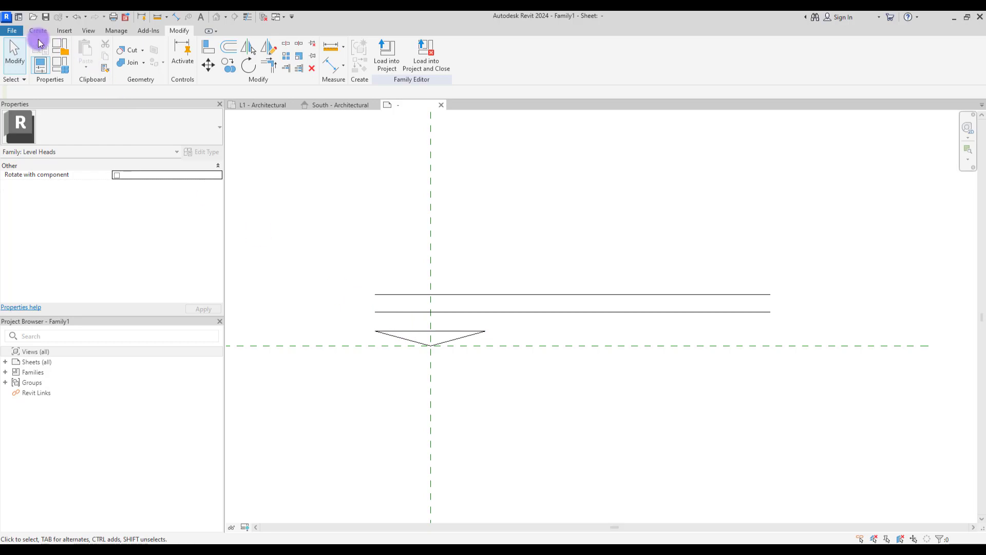
# Step: Add an aligned dimension through both long horizontal lines and the triangle's top edge, and constrain their spacing to be equal
pyautogui.click(39, 32)
pyautogui.click(246, 51)
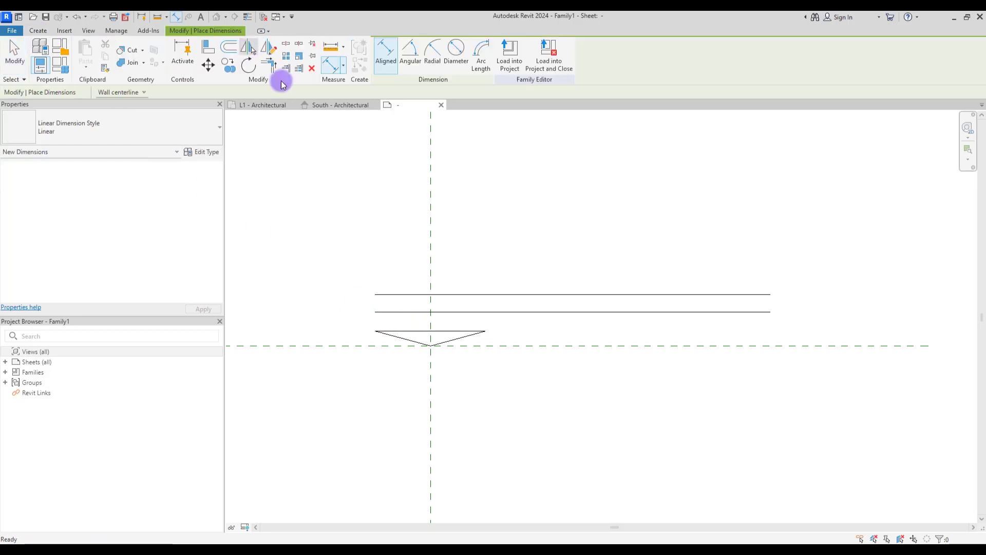
pyautogui.click(478, 294)
pyautogui.click(478, 311)
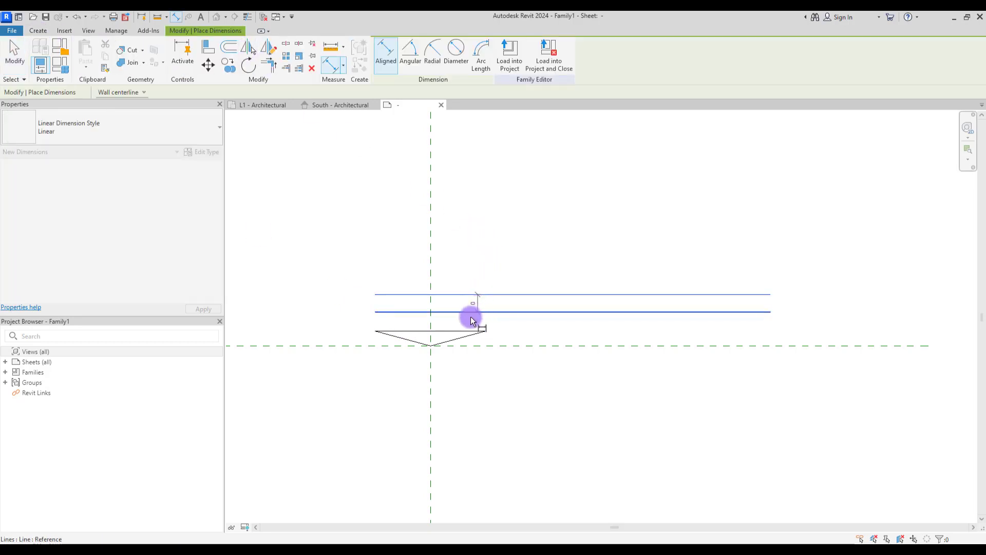
pyautogui.click(460, 333)
pyautogui.click(460, 413)
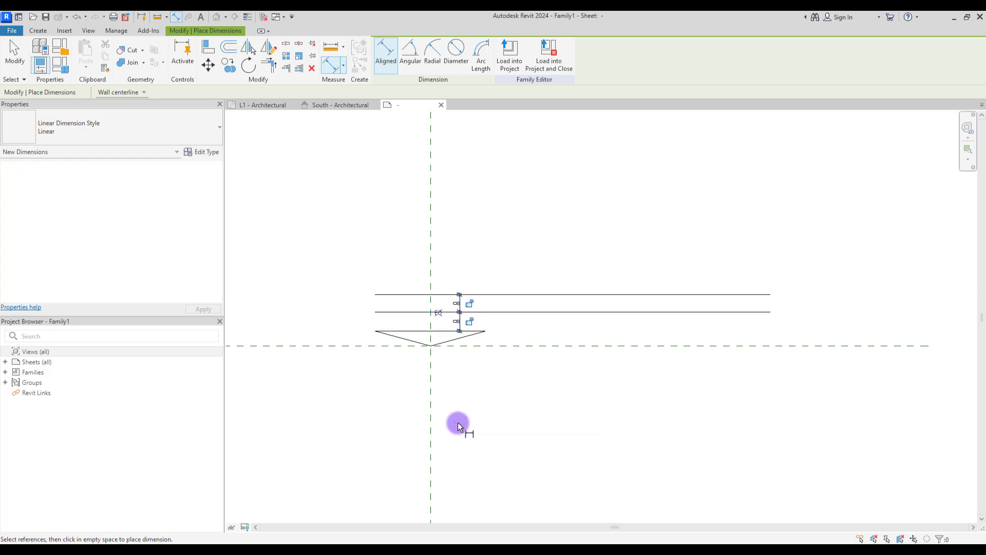
pyautogui.press('Escape')
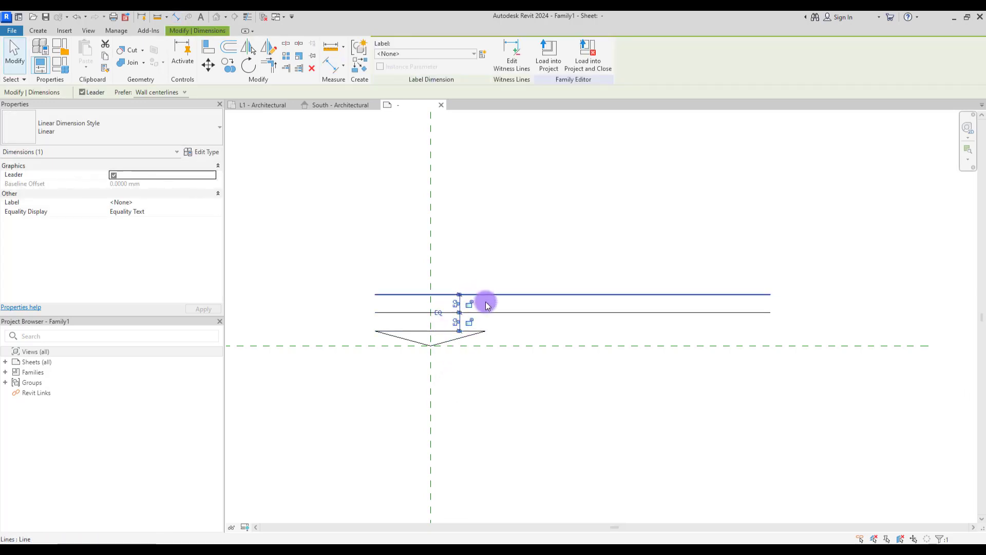
pyautogui.click(470, 377)
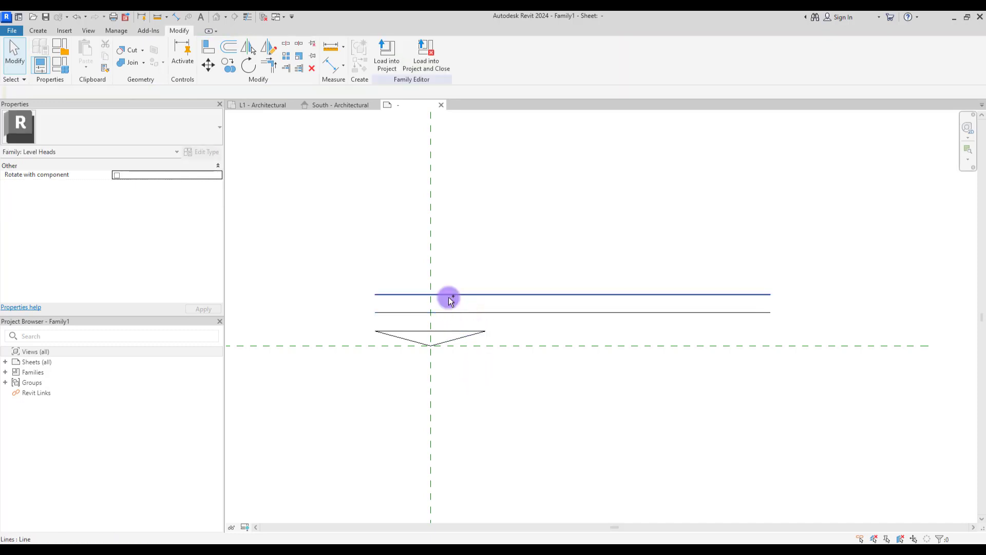
# Step: Move the upper long line down to about 0.007 m above the triangle's top edge
pyautogui.click(480, 297)
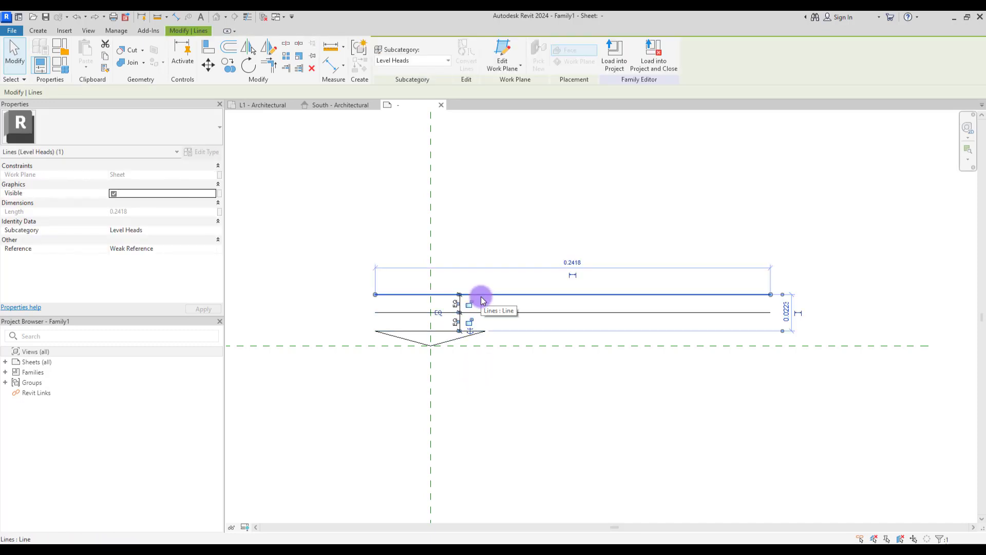
pyautogui.moveTo(482, 301)
pyautogui.mouseDown()
pyautogui.moveTo(477, 314)
pyautogui.moveTo(488, 311)
pyautogui.mouseUp()
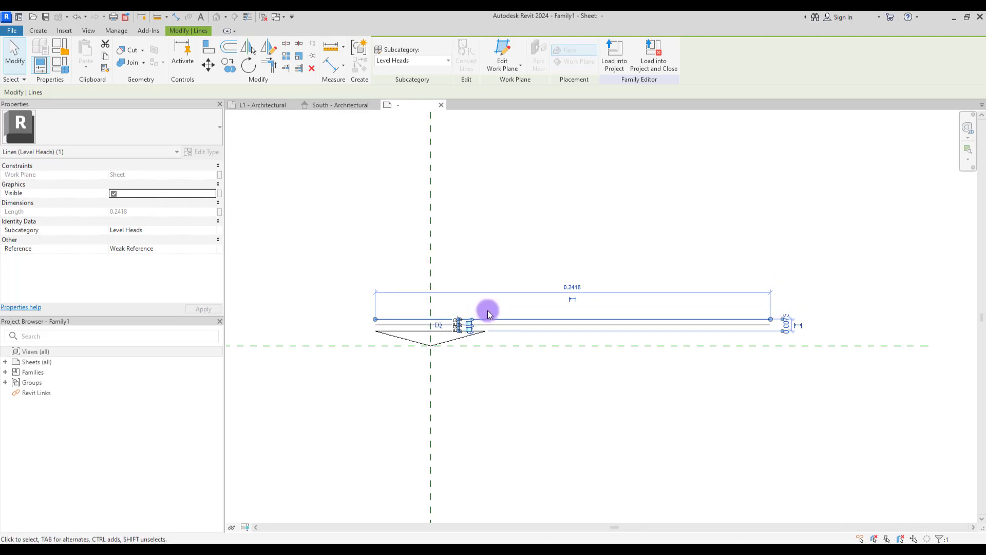
pyautogui.click(487, 274)
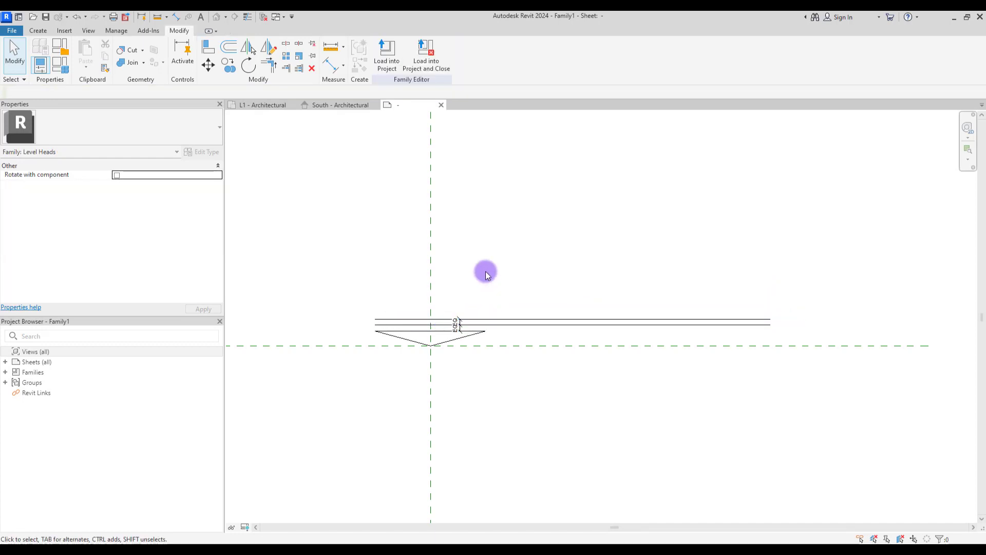
pyautogui.click(469, 345)
pyautogui.click(476, 375)
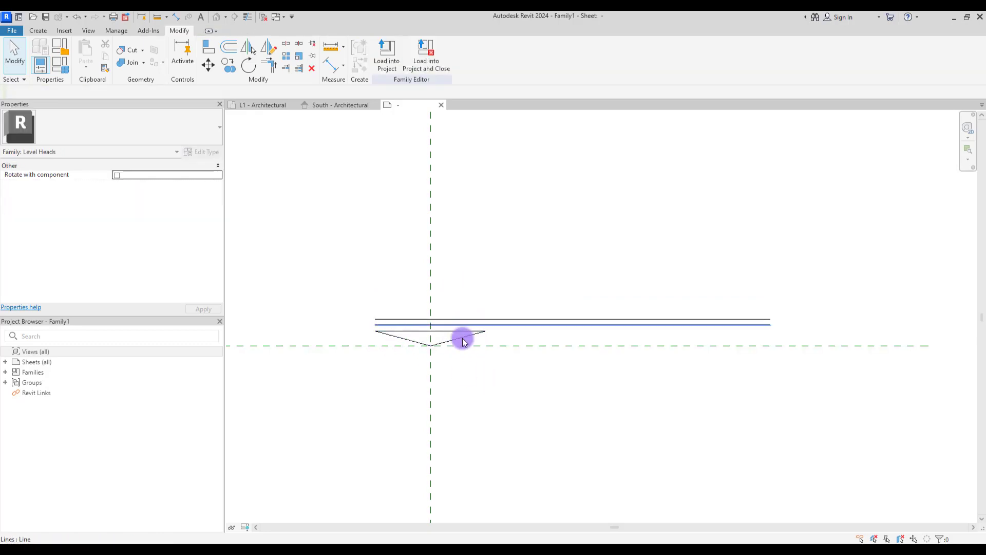
# Step: Create a Solid Black filled region bounded by the three edges of the triangle
pyautogui.click(38, 32)
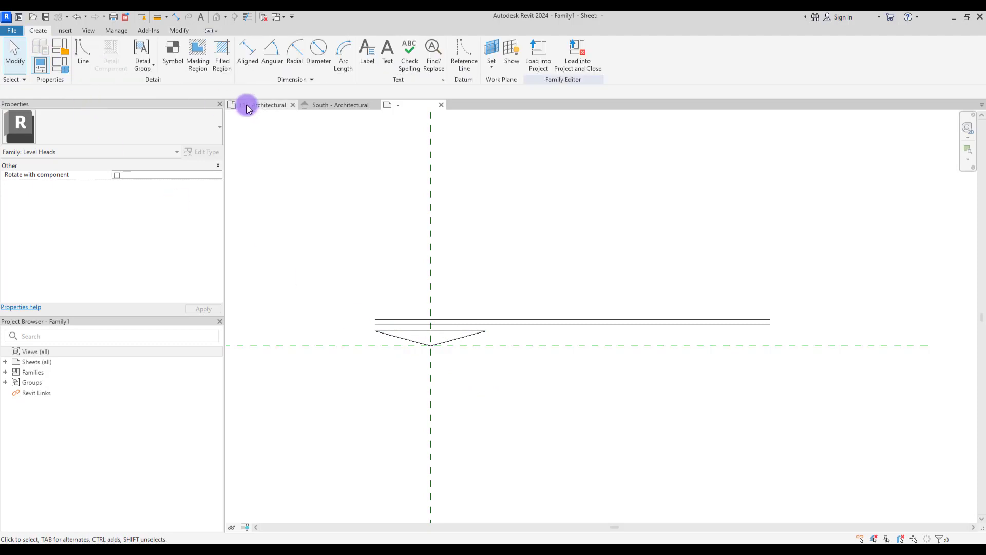
pyautogui.click(224, 56)
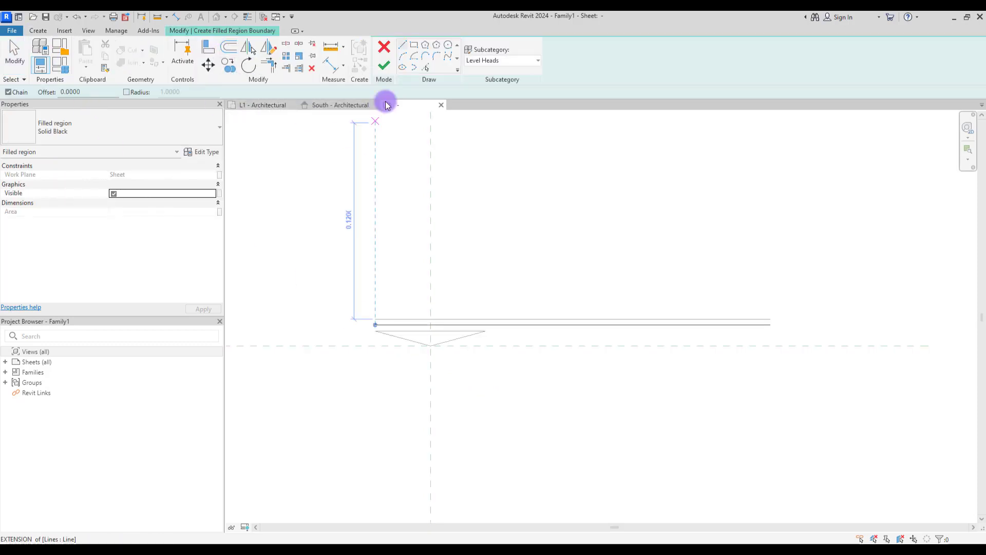
pyautogui.click(400, 337)
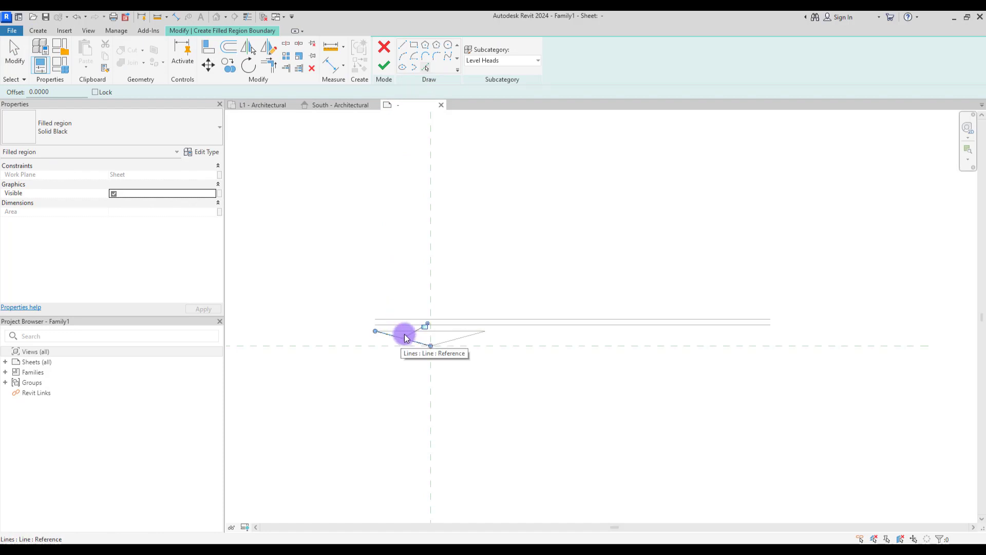
pyautogui.click(450, 335)
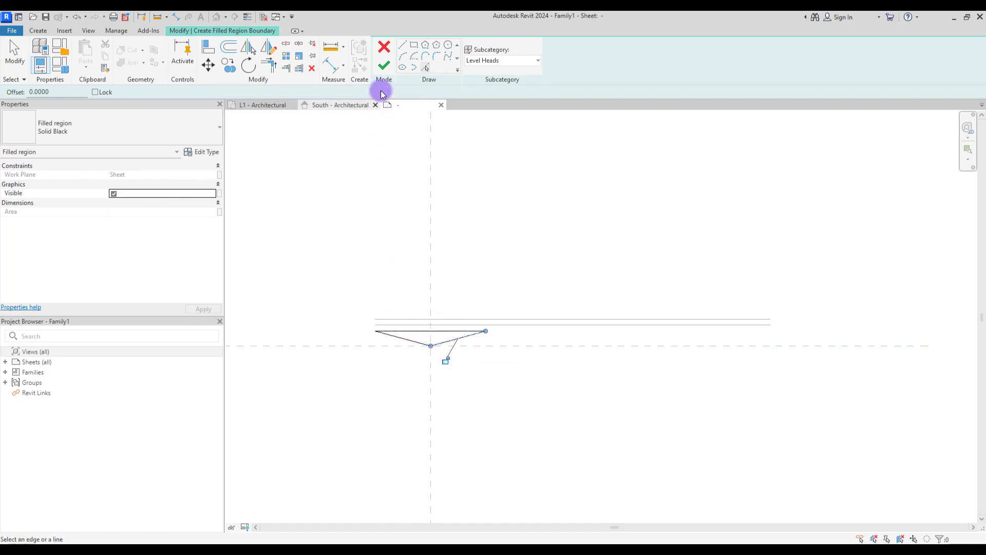
pyautogui.click(384, 65)
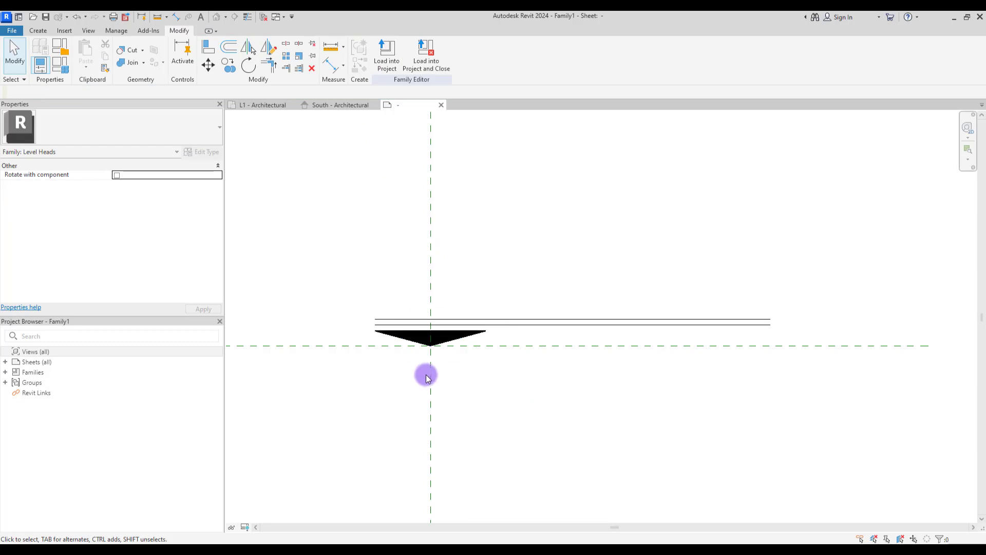
# Step: Review the foreground fill pattern and color of the triangle's filled region type, and change its line weight
pyautogui.click(442, 341)
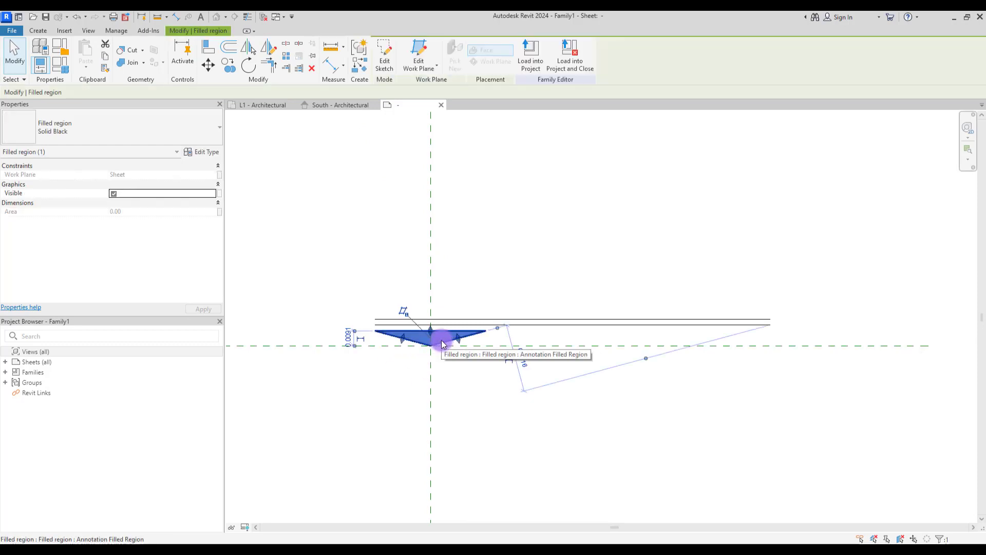
pyautogui.click(198, 152)
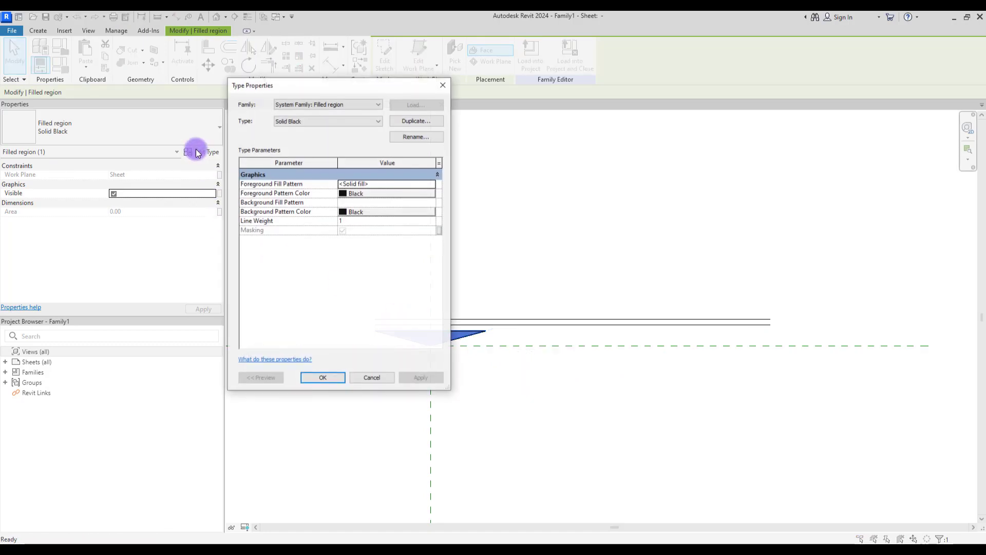
pyautogui.click(433, 184)
pyautogui.press('Escape')
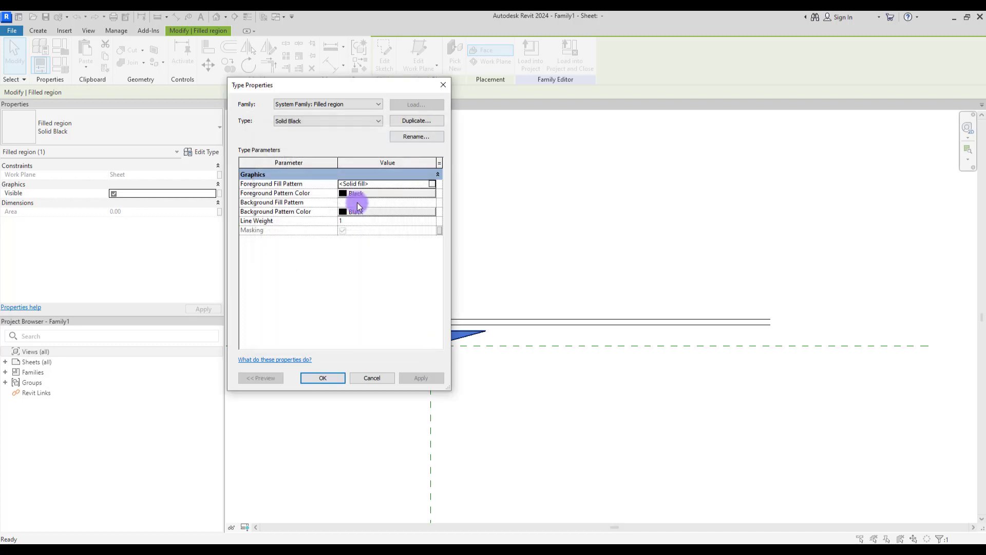
pyautogui.click(348, 194)
pyautogui.click(449, 132)
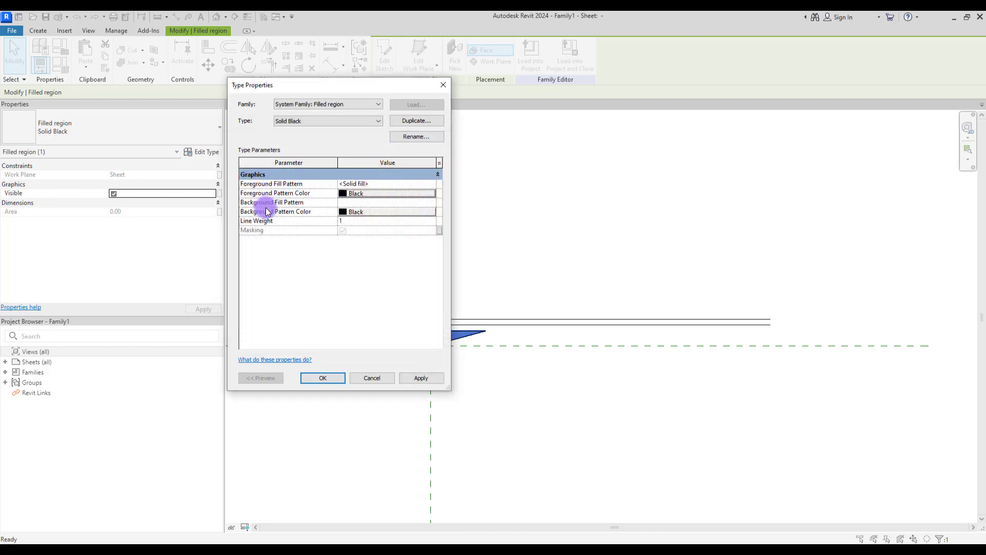
pyautogui.click(394, 220)
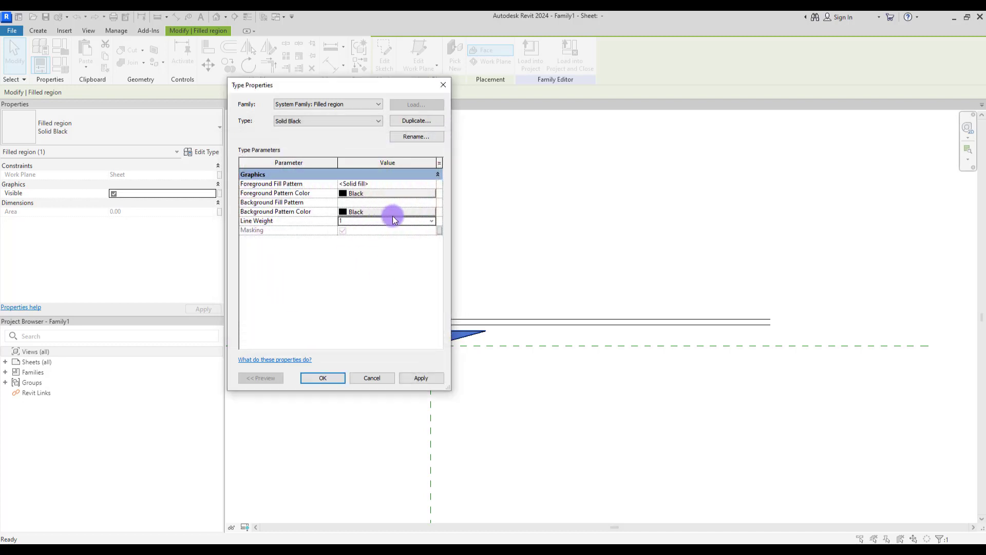
pyautogui.click(431, 224)
pyautogui.click(353, 294)
pyautogui.click(322, 378)
pyautogui.click(383, 259)
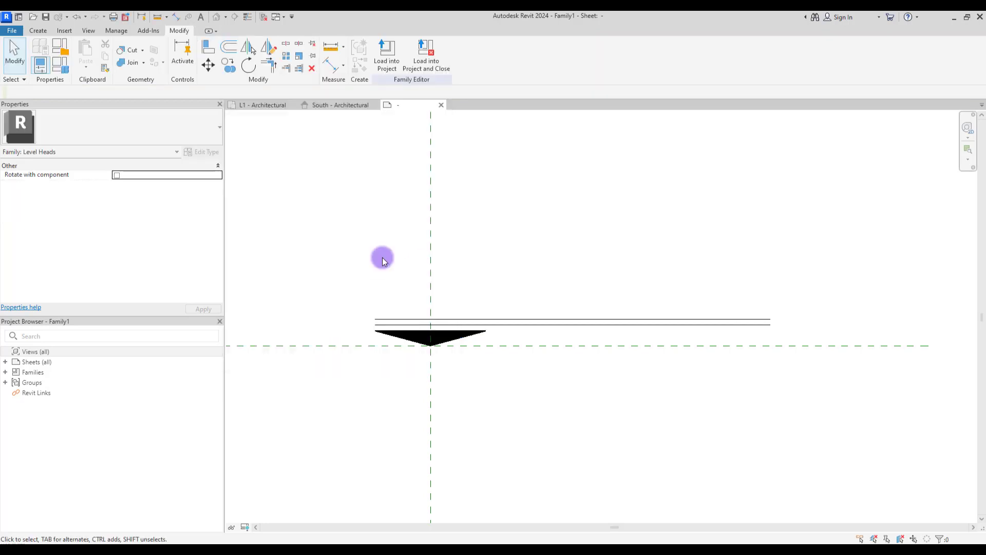
# Step: Load the level head family into the project and show the South - Architectural elevation
pyautogui.click(389, 49)
pyautogui.click(311, 104)
pyautogui.click(291, 105)
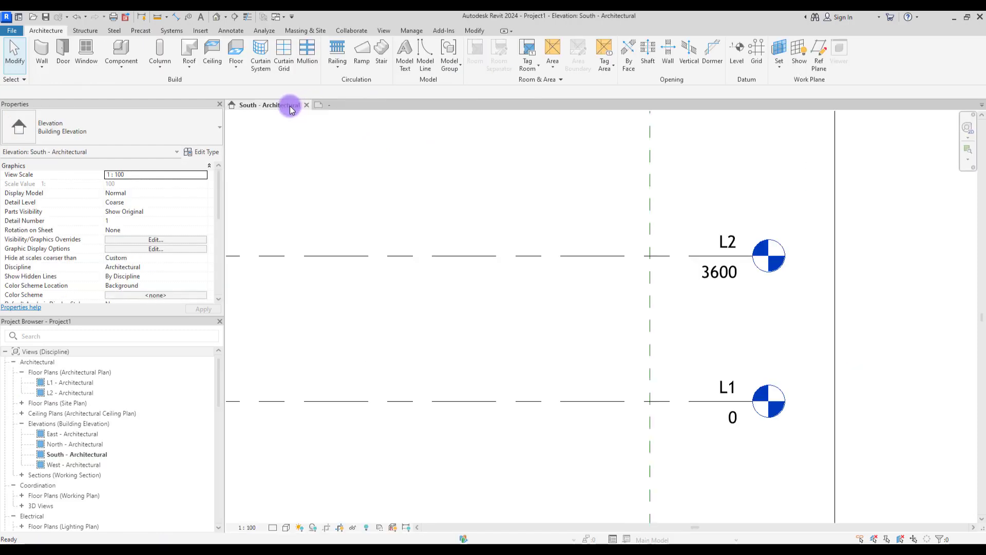
# Step: Set the symbol of level L2's 8mm Head type to Family1 and apply it
pyautogui.click(466, 255)
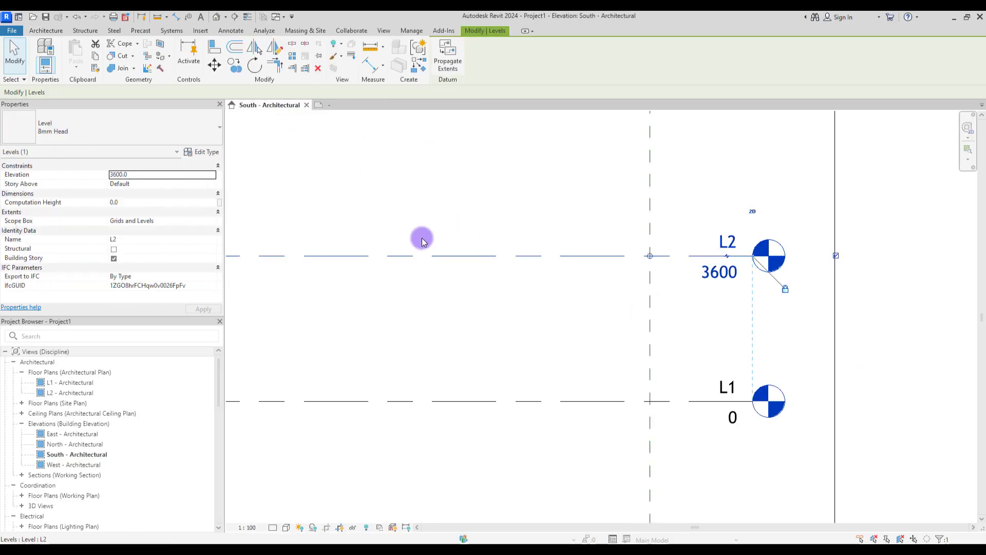
pyautogui.click(203, 151)
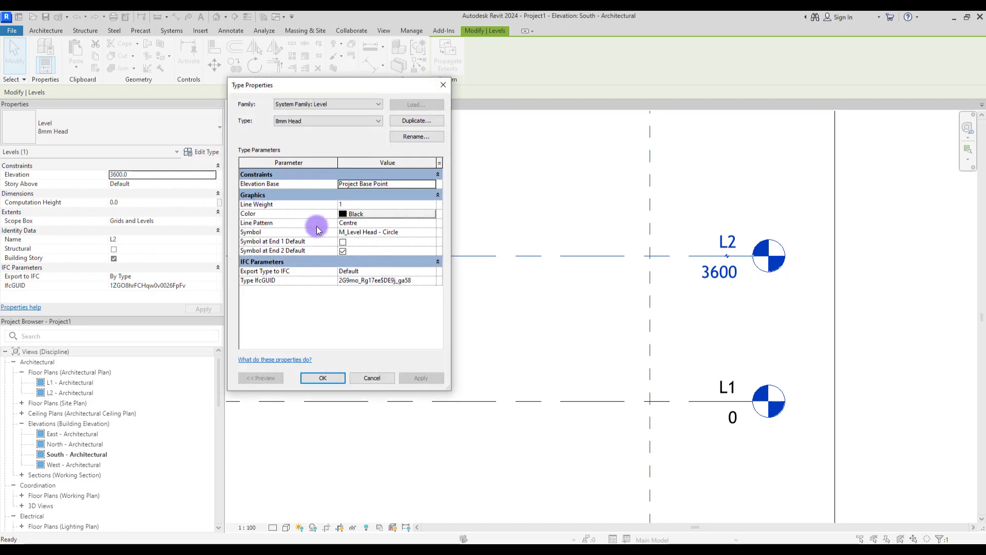
pyautogui.click(430, 233)
pyautogui.click(359, 249)
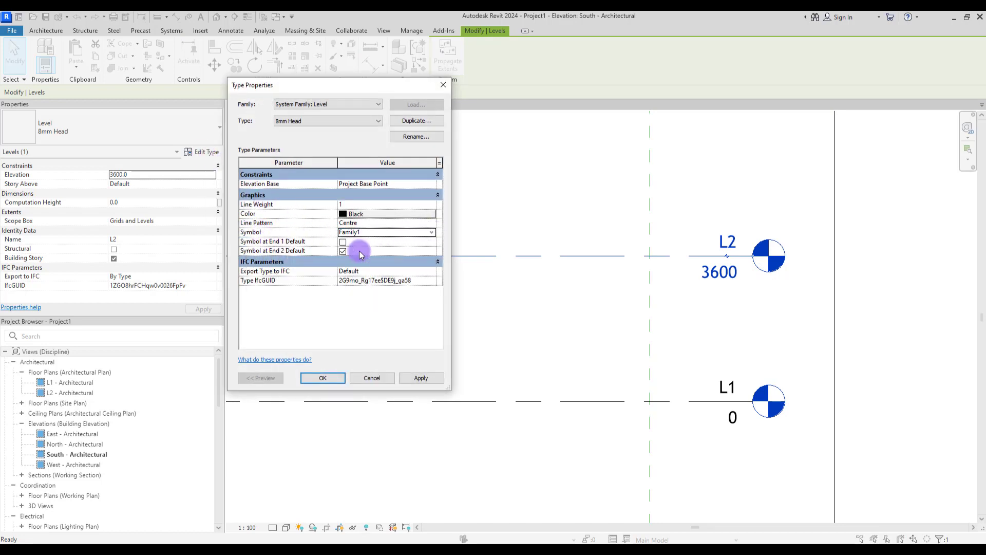
pyautogui.click(419, 377)
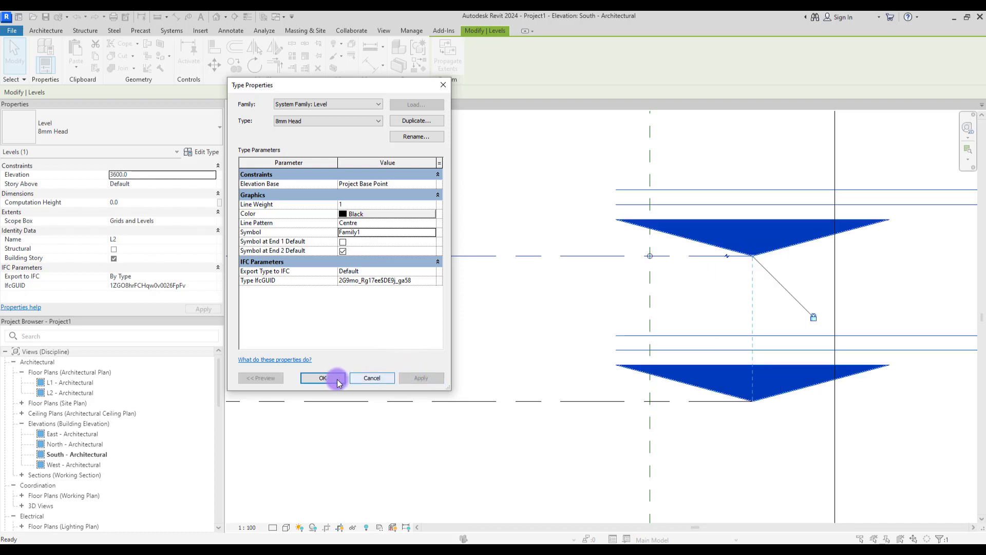
pyautogui.click(321, 379)
pyautogui.scroll(-5, 344, 262)
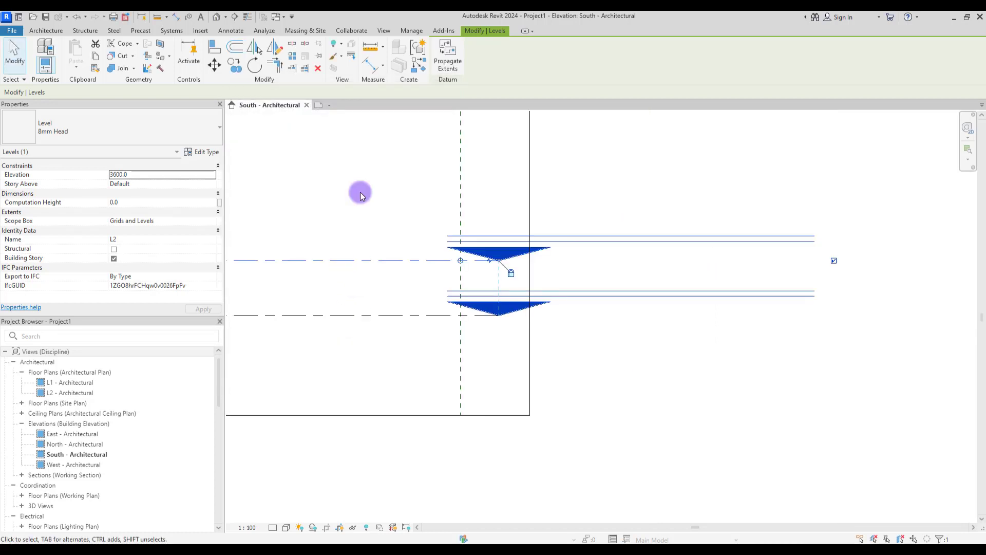
# Step: Return to the level head family and delete the triangle's filled region
pyautogui.hotkey('ctrl', 'Tab')
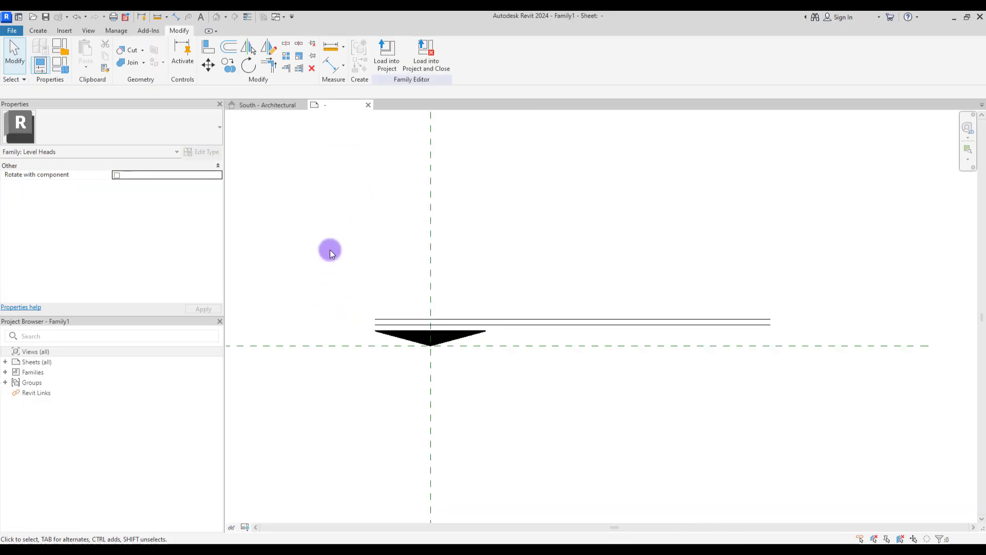
pyautogui.click(408, 338)
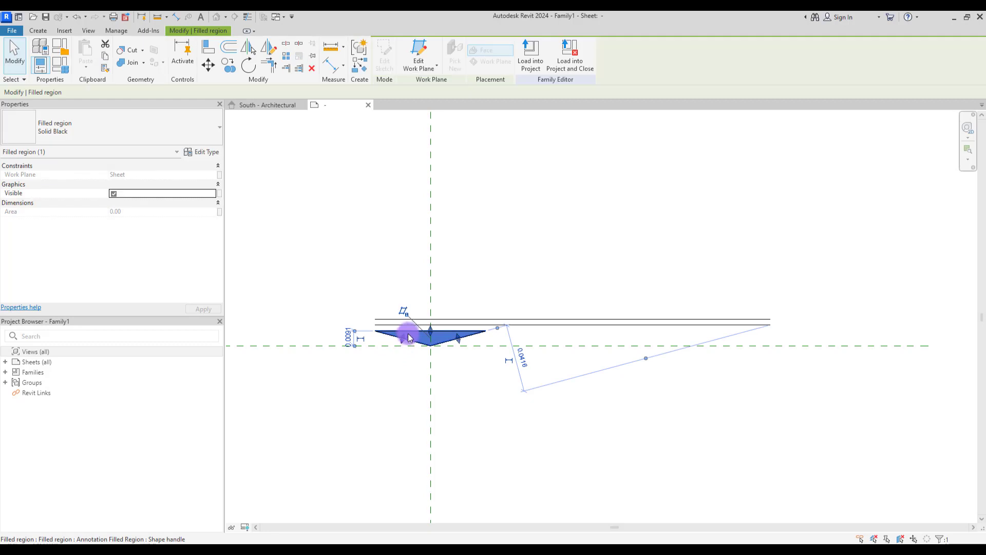
pyautogui.click(418, 369)
# Step: Scale the triangle and both long horizontal lines graphically about the triangle's bottom tip to about a third of their size
pyautogui.moveTo(340, 277); pyautogui.dragTo(814, 400)
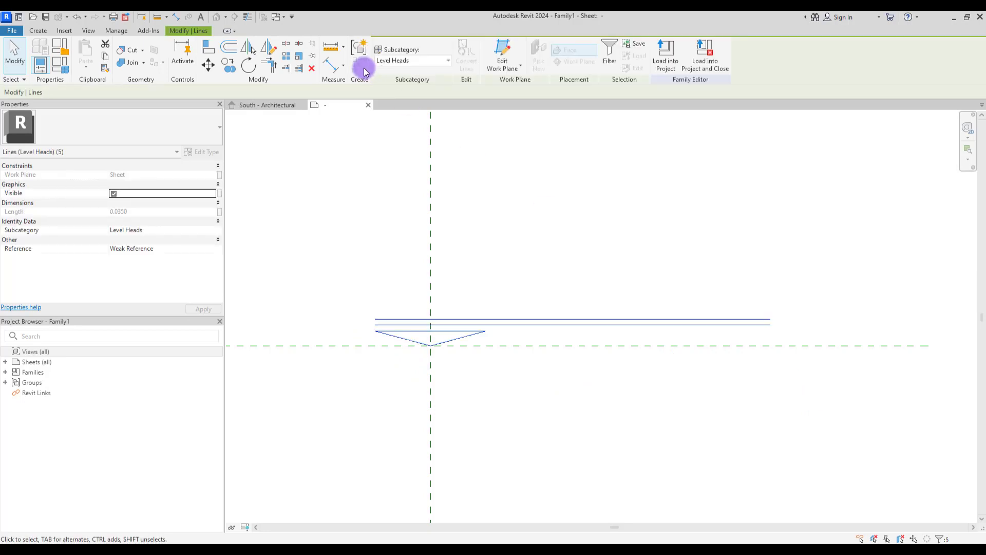
pyautogui.click(300, 62)
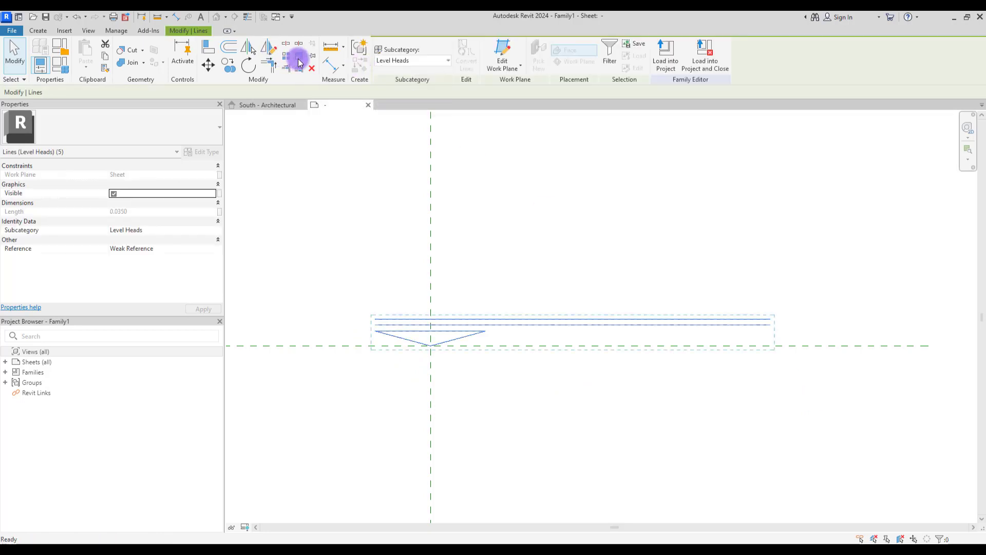
pyautogui.click(431, 346)
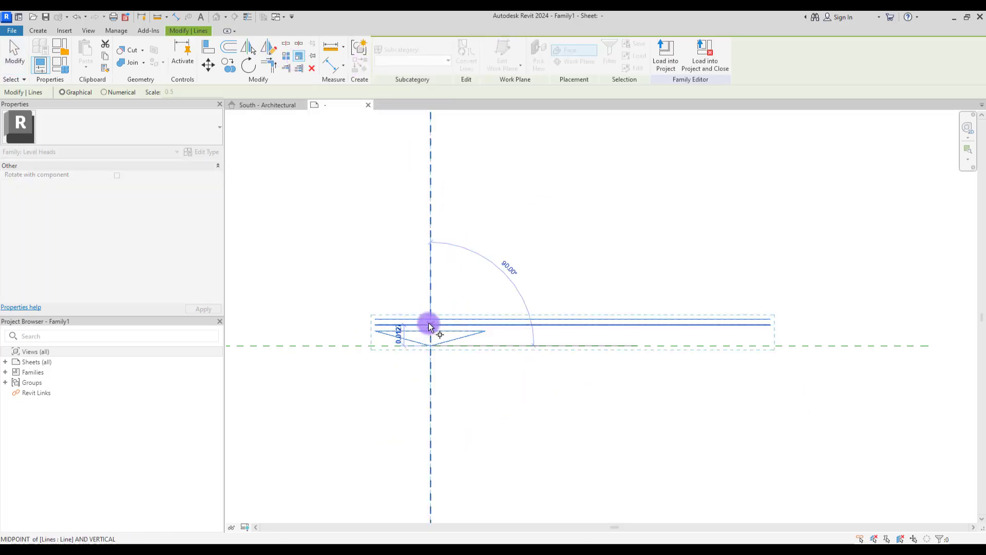
pyautogui.click(430, 324)
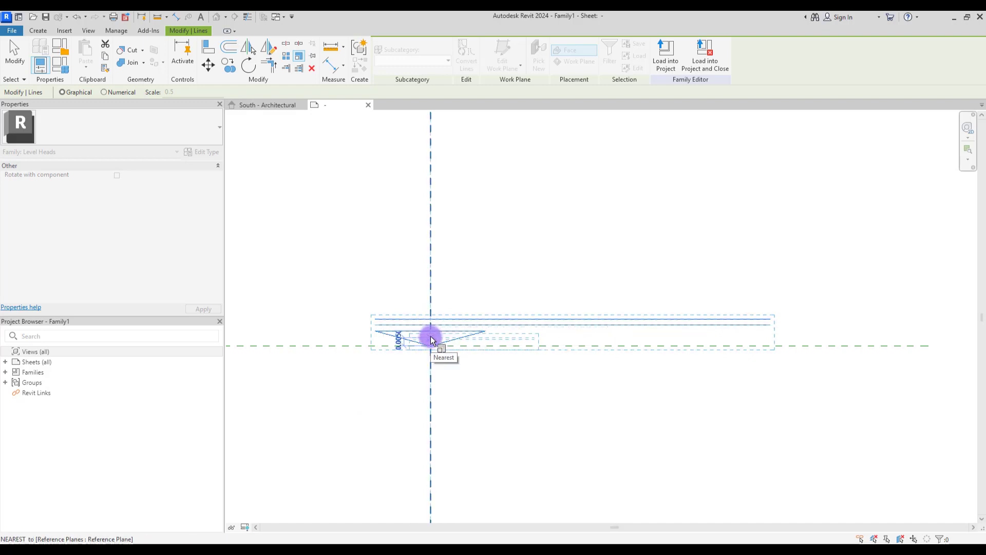
pyautogui.click(430, 339)
pyautogui.scroll(-2, 387, 156)
pyautogui.click(387, 156)
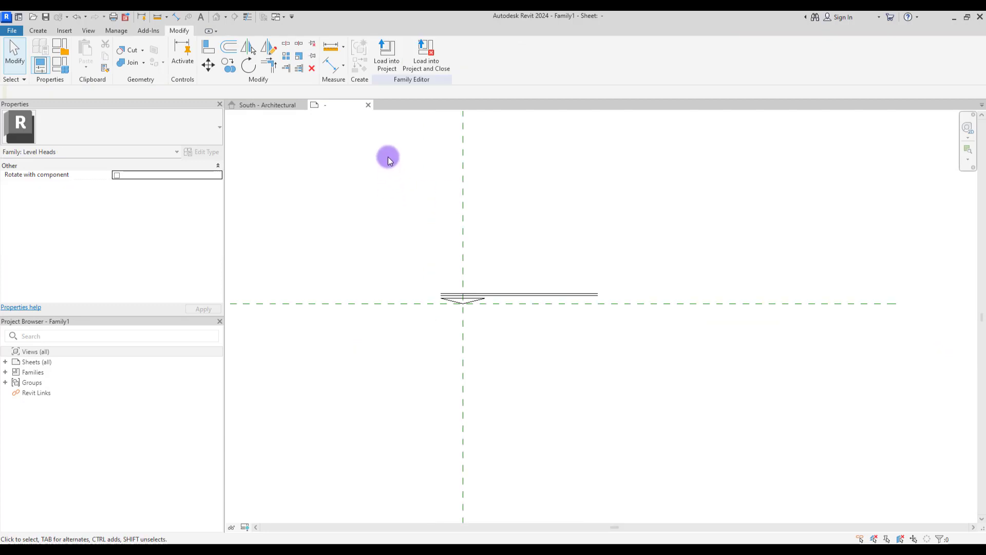
# Step: Load the level head family into the project, overwriting the existing version and its parameter values
pyautogui.click(393, 57)
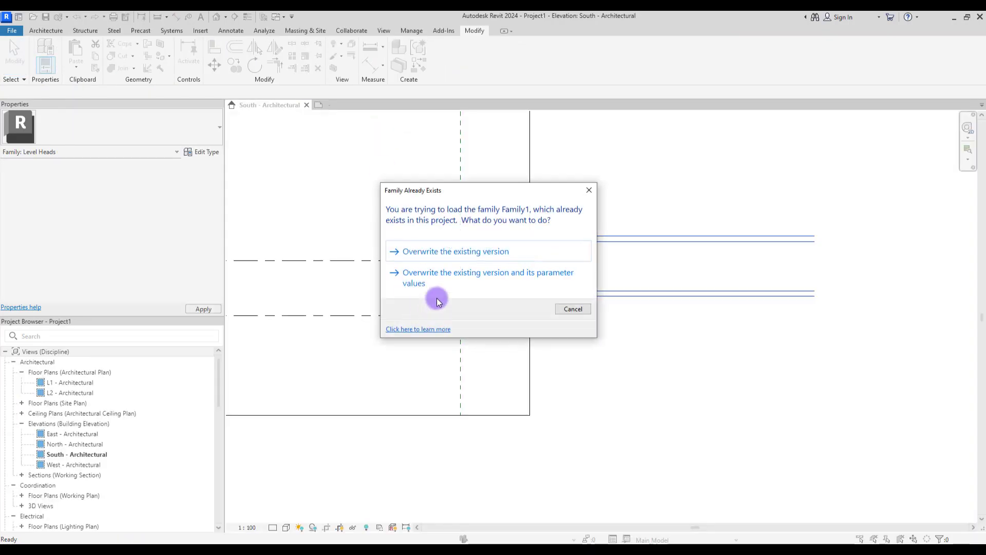
pyautogui.moveTo(486, 193); pyautogui.dragTo(258, 144)
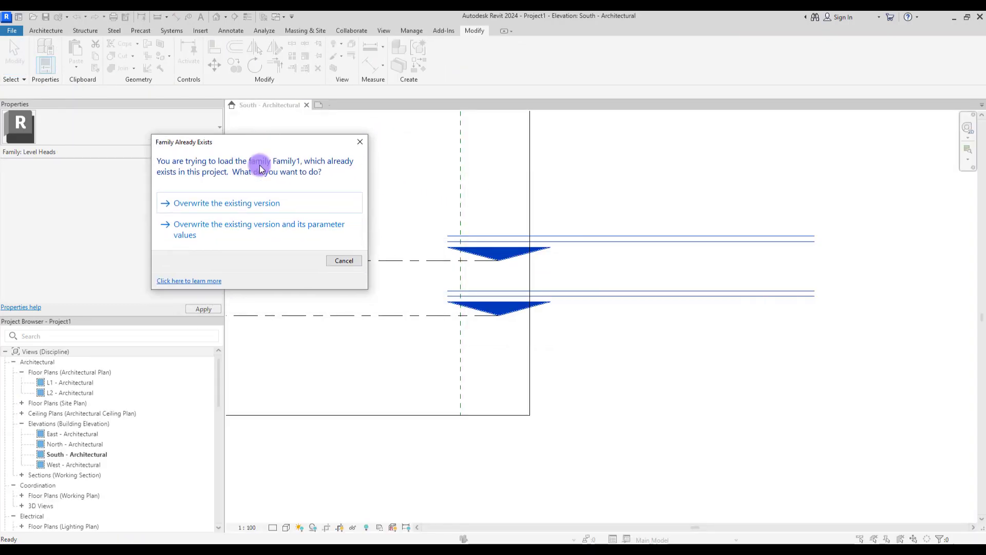
pyautogui.click(229, 226)
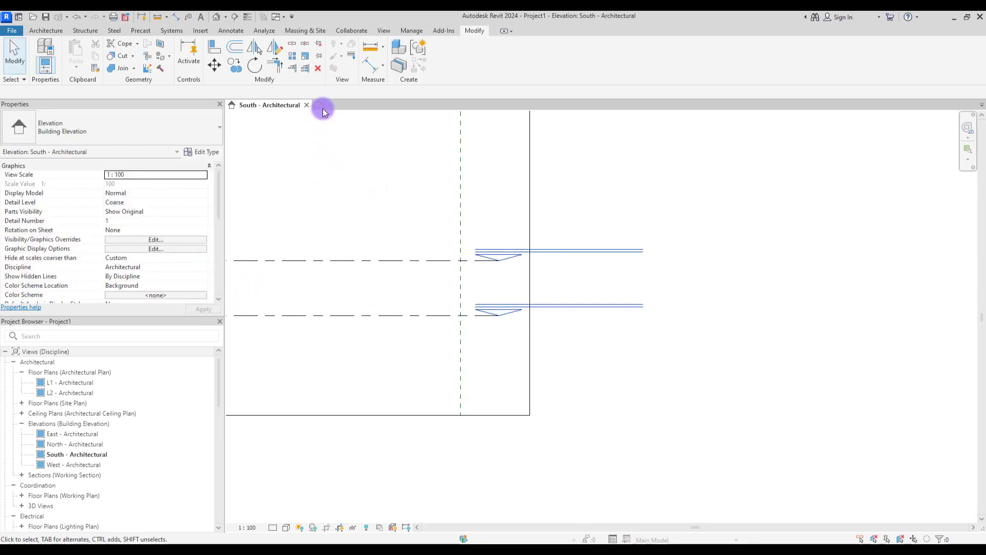
# Step: In the level head family, scale the triangle and lines graphically about the triangle's tip to about 0.4, and reload the family into the project
pyautogui.click(337, 110)
pyautogui.moveTo(381, 249); pyautogui.dragTo(562, 323)
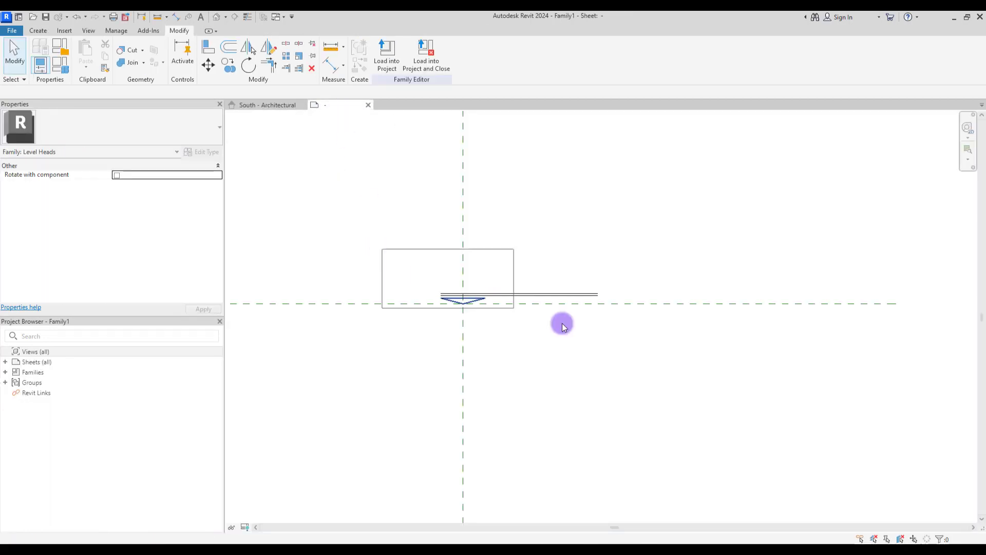
pyautogui.click(299, 57)
pyautogui.scroll(2, 454, 314)
pyautogui.click(482, 281)
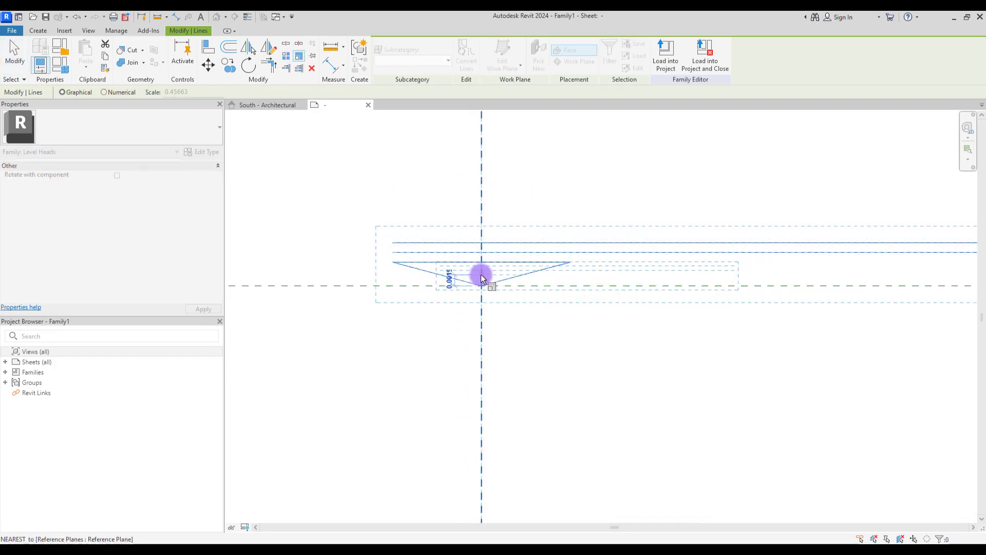
pyautogui.press('Escape')
pyautogui.press('Escape')
pyautogui.click(389, 52)
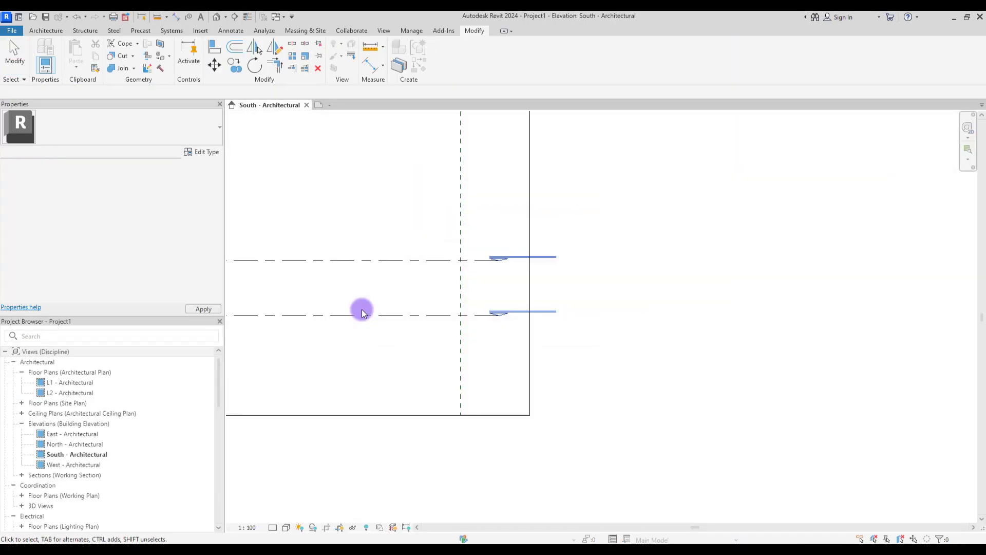
# Step: Return to the level head family and fill the triangle with a Solid Black filled region picked from its three edges
pyautogui.hotkey('ctrl', 'Tab')
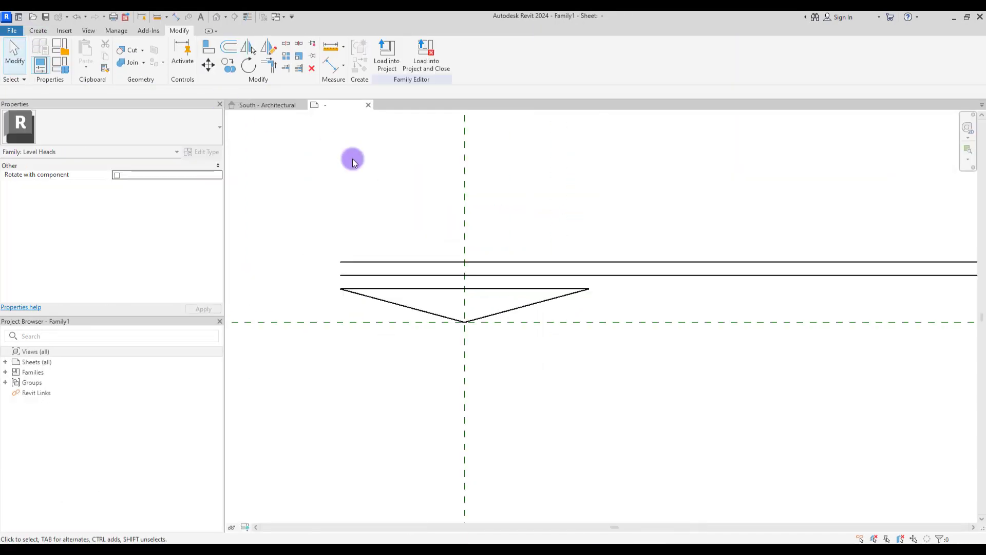
pyautogui.click(38, 31)
pyautogui.click(221, 54)
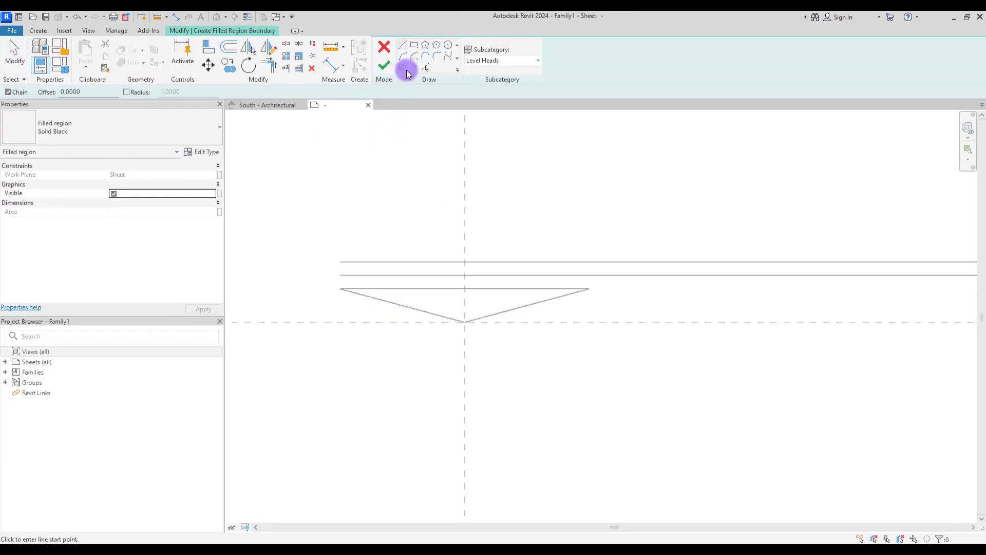
pyautogui.click(425, 67)
pyautogui.click(407, 305)
pyautogui.click(411, 289)
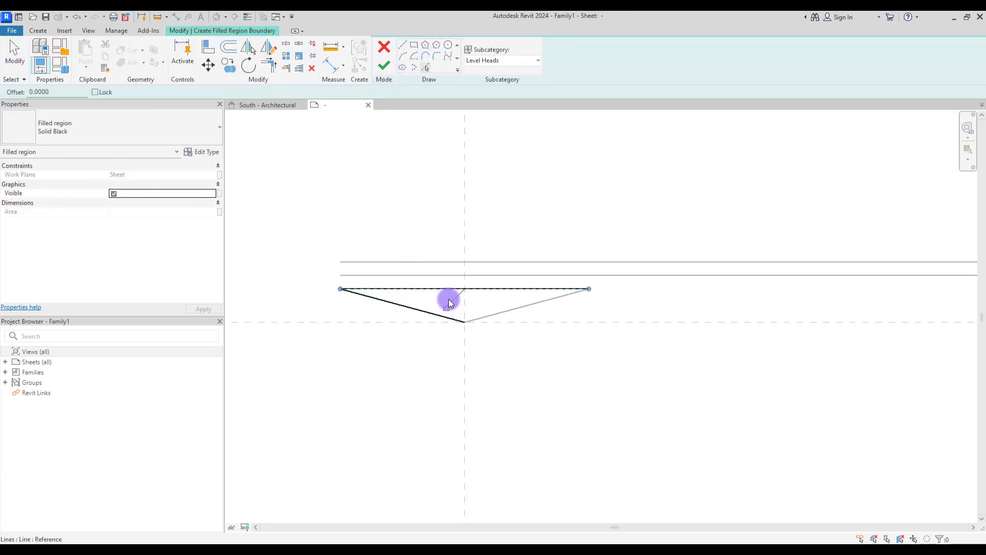
pyautogui.click(510, 312)
pyautogui.click(383, 66)
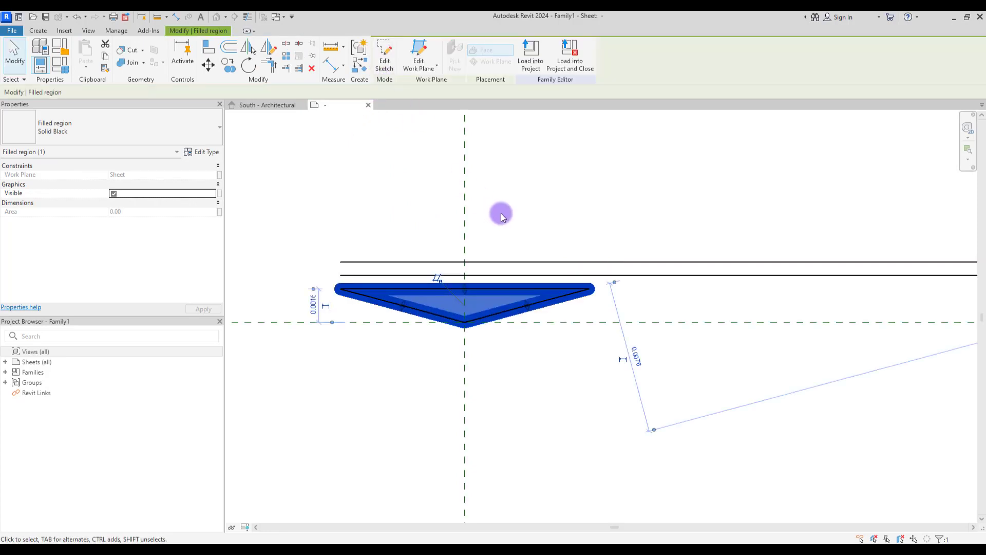
pyautogui.click(514, 203)
# Step: Load the family with the filled triangle into the project, overwriting the existing version and its parameter values
pyautogui.click(387, 51)
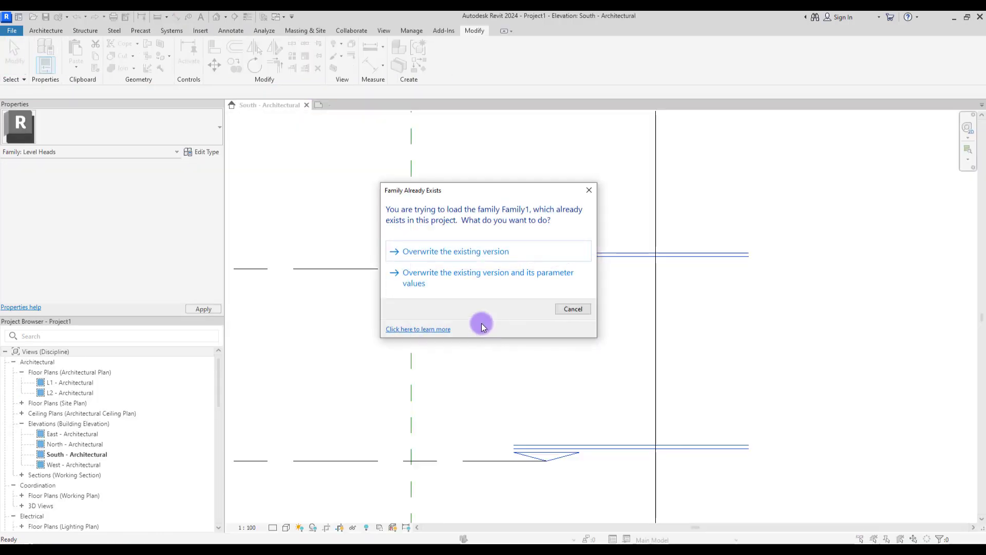
pyautogui.click(464, 282)
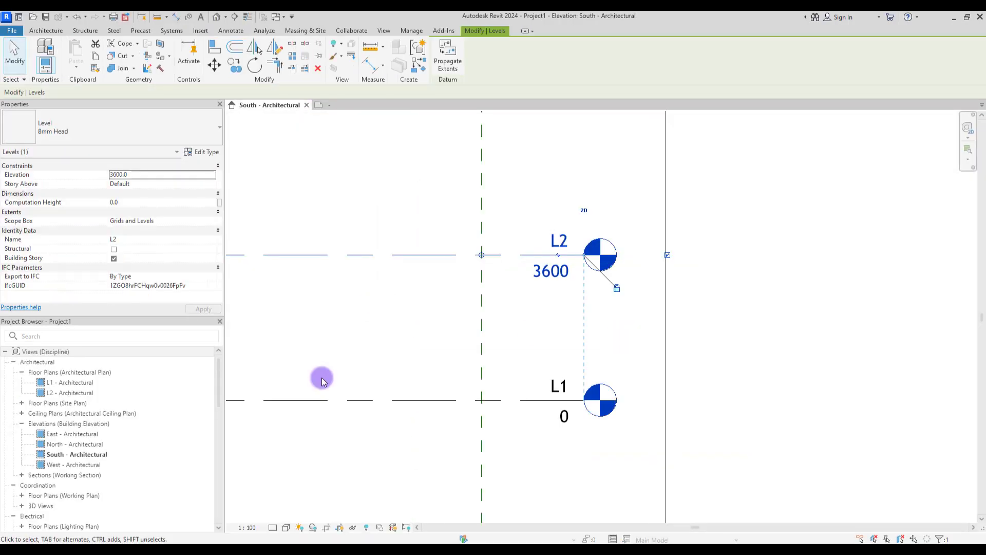
pyautogui.click(527, 315)
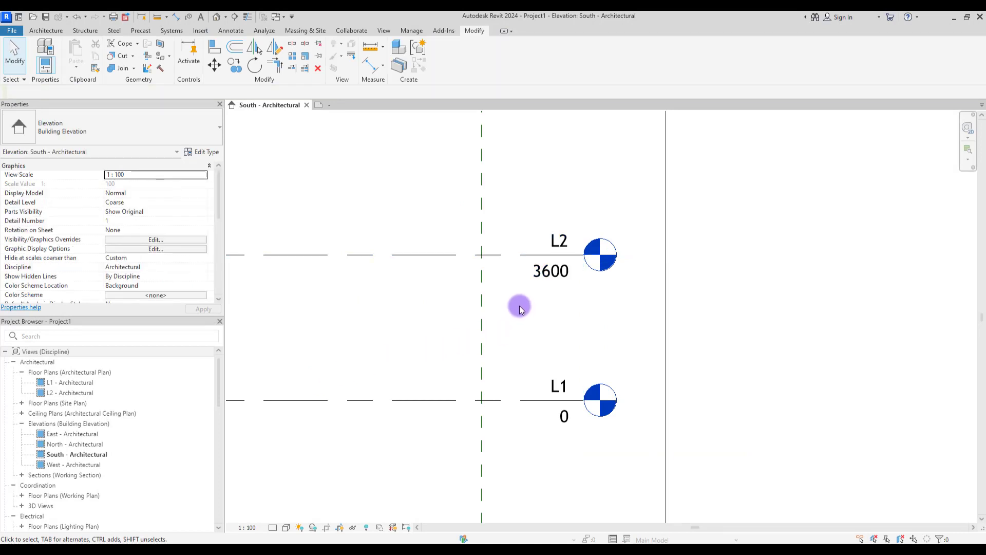
pyautogui.doubleClick(550, 282)
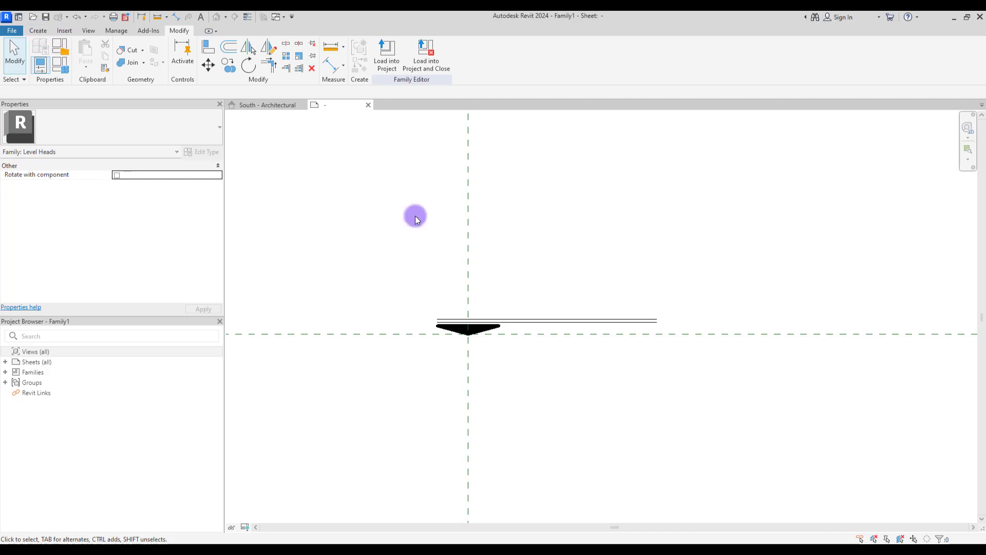
# Step: Create a label with the Elevation parameter in the level head family and place it just above the double lines
pyautogui.click(39, 30)
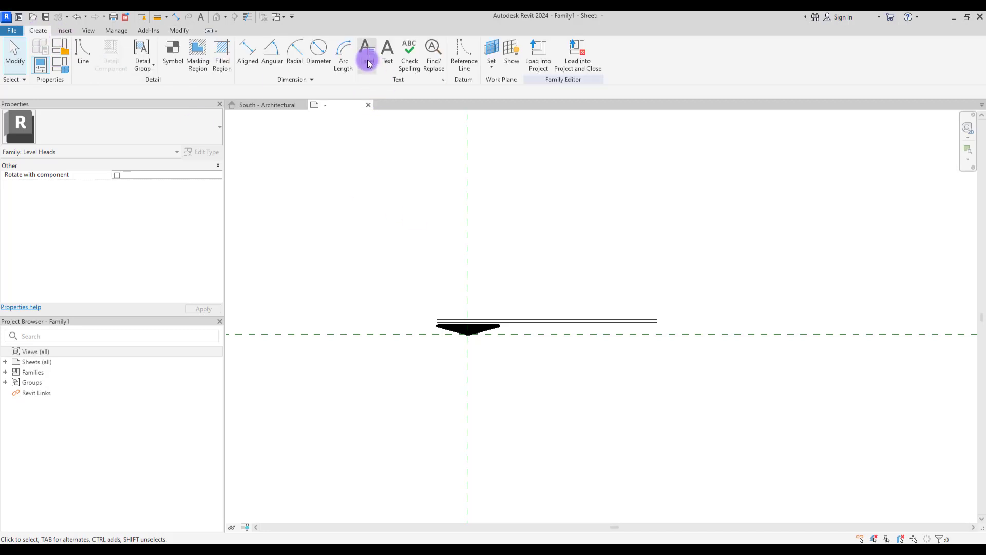
pyautogui.click(368, 74)
pyautogui.click(546, 238)
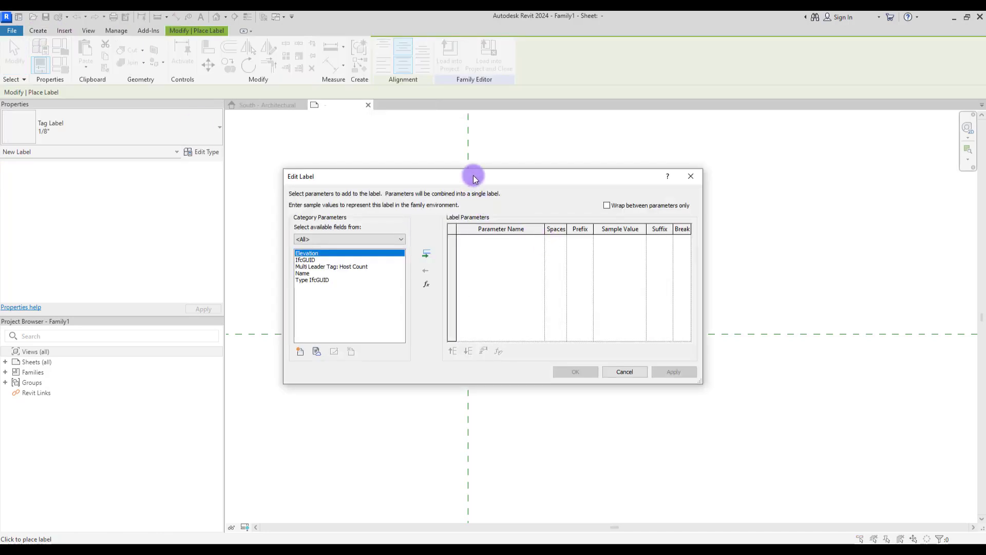
pyautogui.moveTo(472, 174); pyautogui.dragTo(486, 170)
pyautogui.click(360, 236)
pyautogui.click(345, 245)
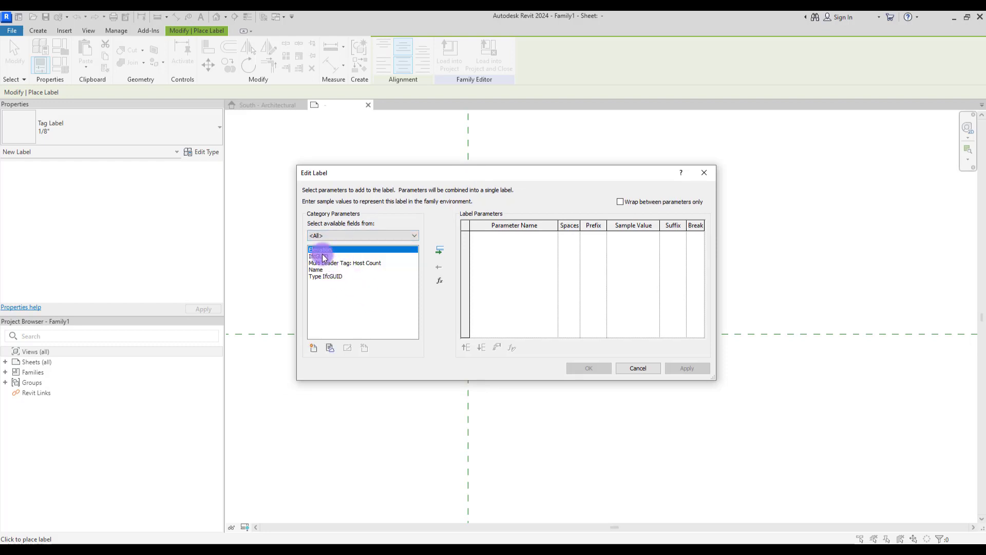
pyautogui.click(439, 252)
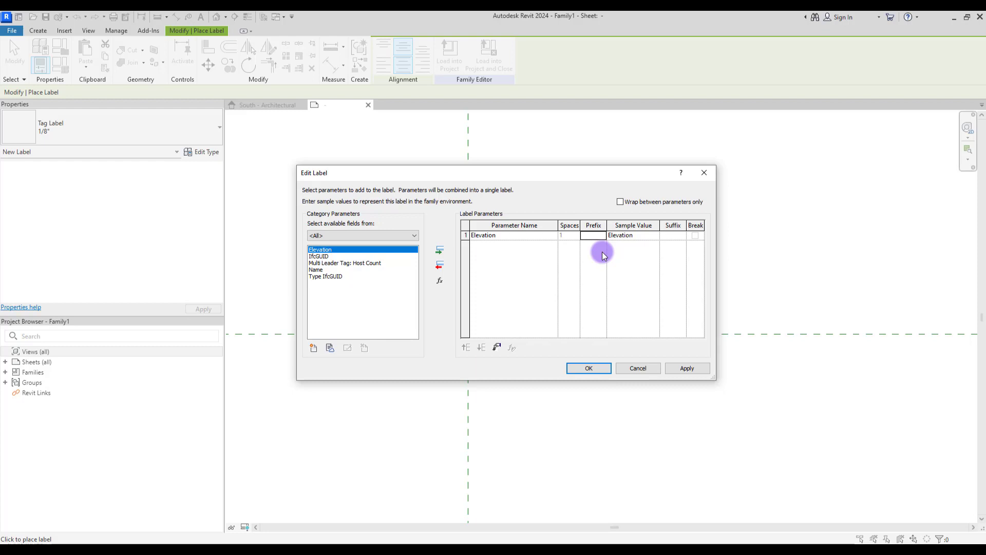
pyautogui.press('Return')
pyautogui.moveTo(635, 197); pyautogui.dragTo(562, 303)
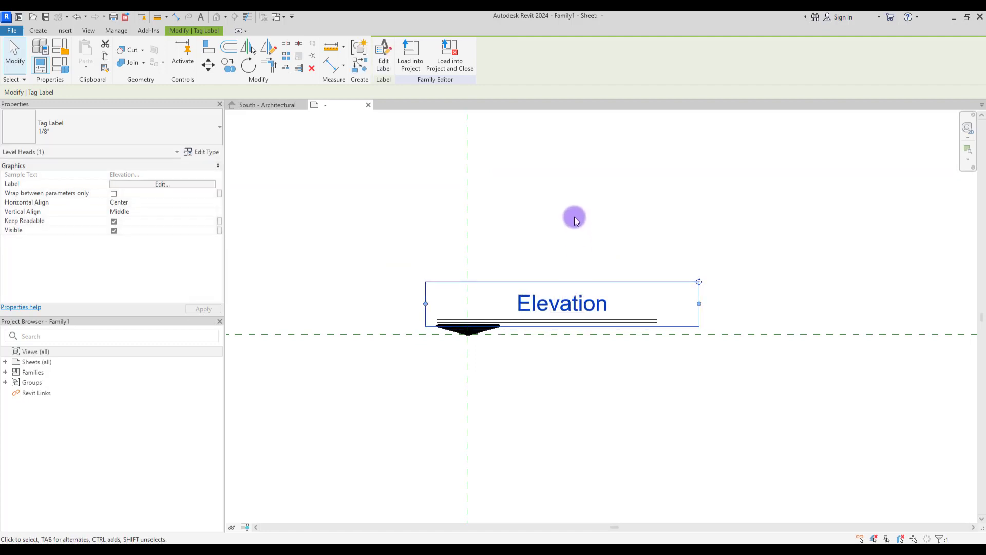
# Step: Set the Elevation label's horizontal alignment to Left, keeping it just above the lines, and open its type properties
pyautogui.click(280, 237)
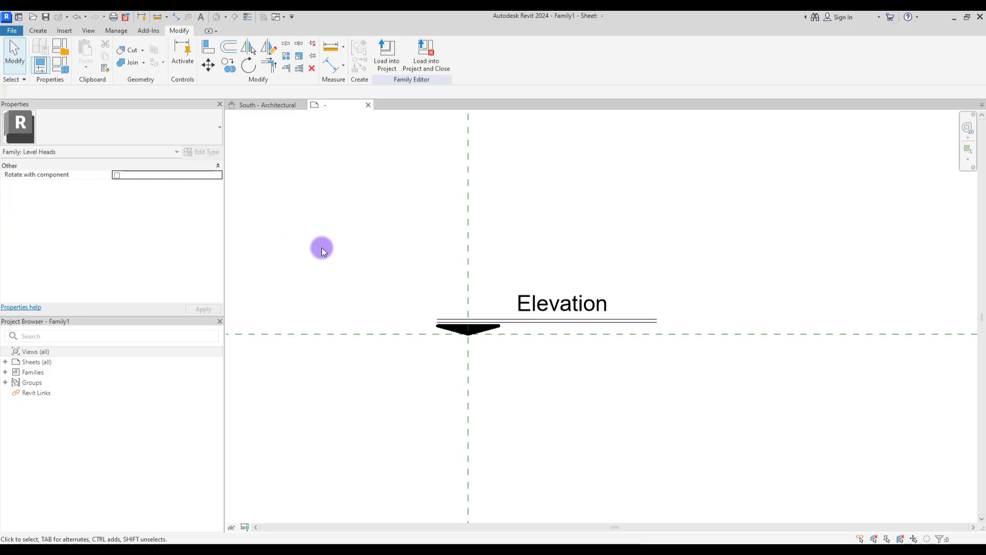
pyautogui.click(546, 293)
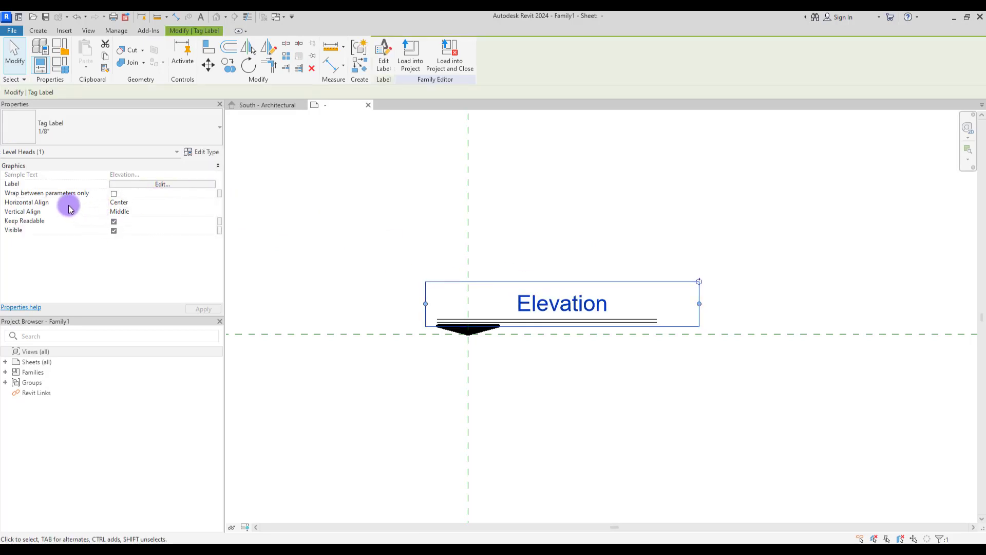
pyautogui.click(210, 203)
pyautogui.click(115, 210)
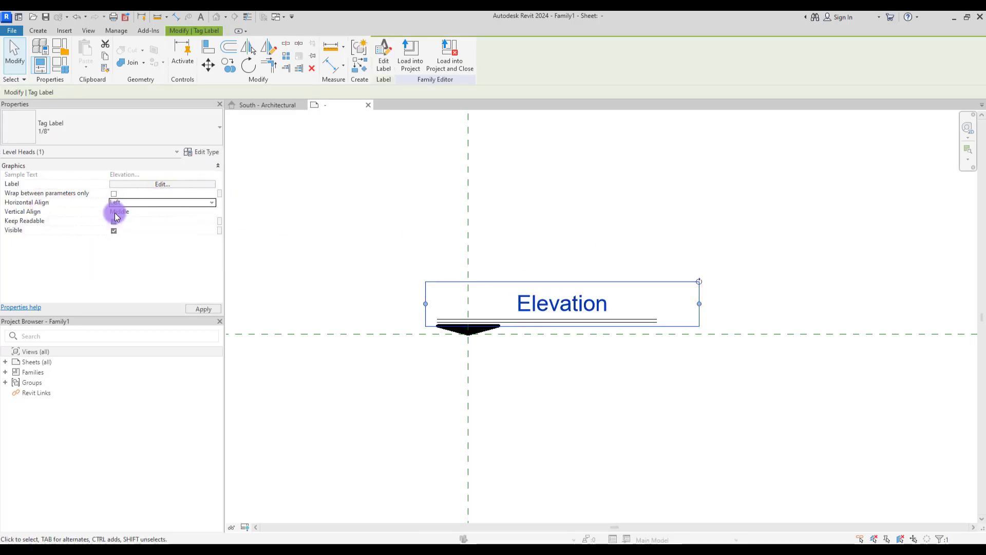
pyautogui.press('Down')
pyautogui.press('Down')
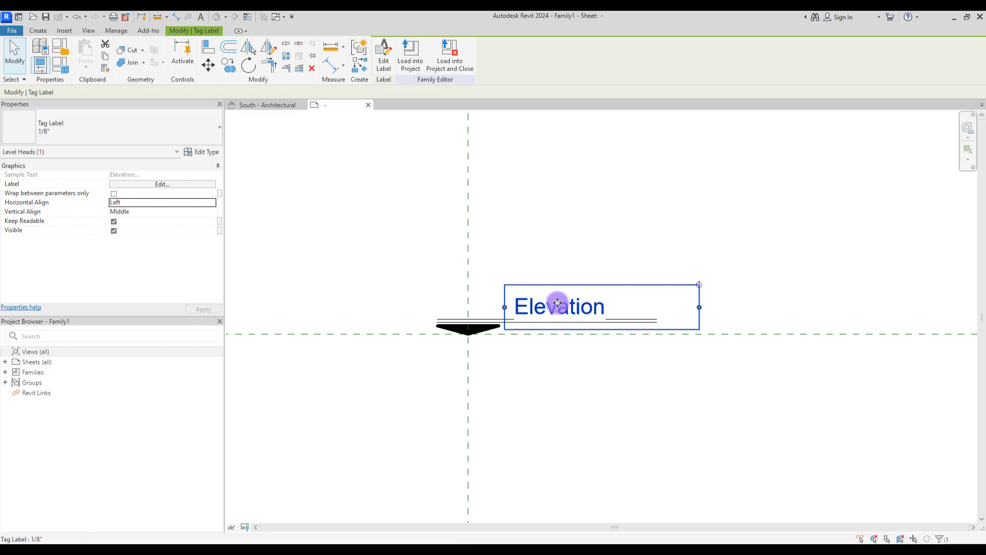
pyautogui.click(530, 402)
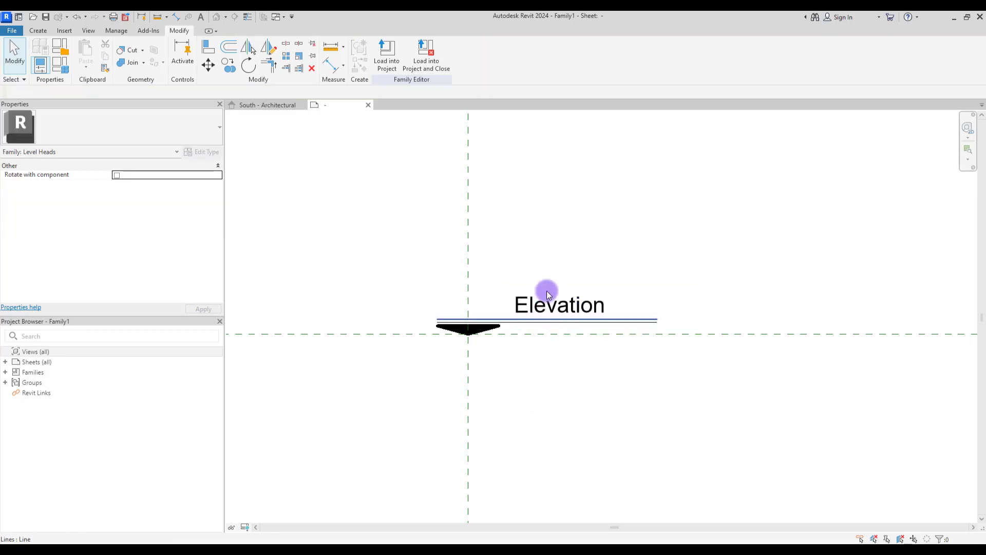
pyautogui.click(546, 307)
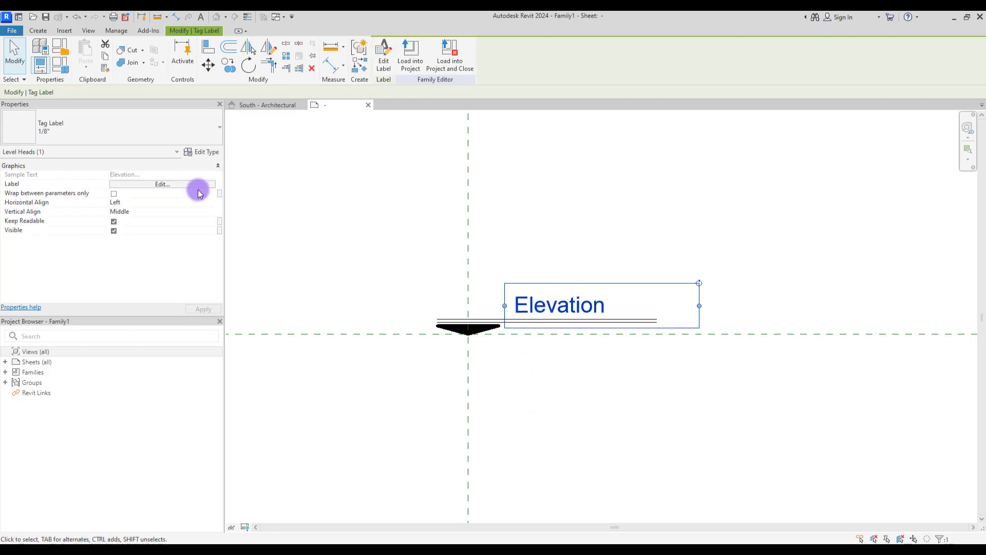
pyautogui.click(203, 154)
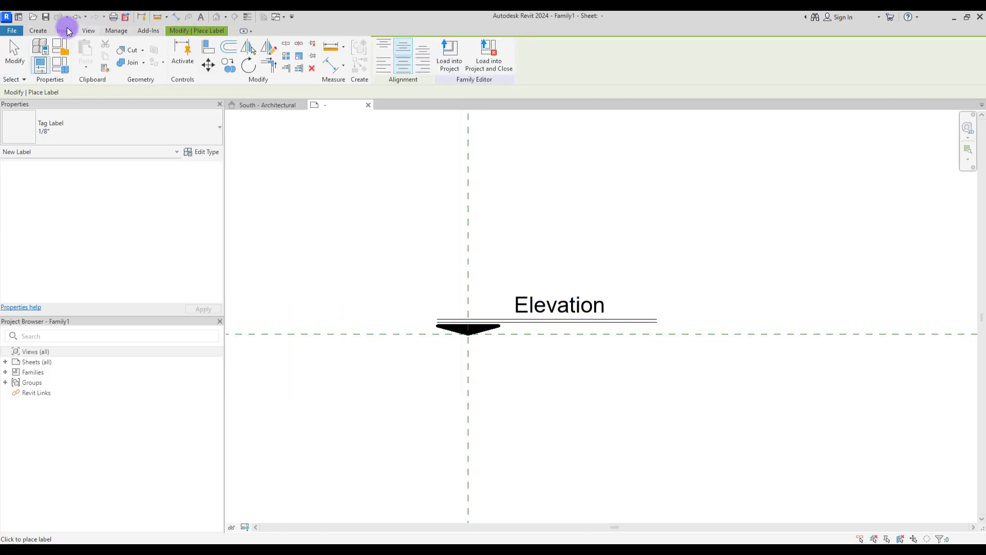
# Step: Create a label with the Name parameter below the double lines and set its horizontal alignment to Left
pyautogui.click(38, 31)
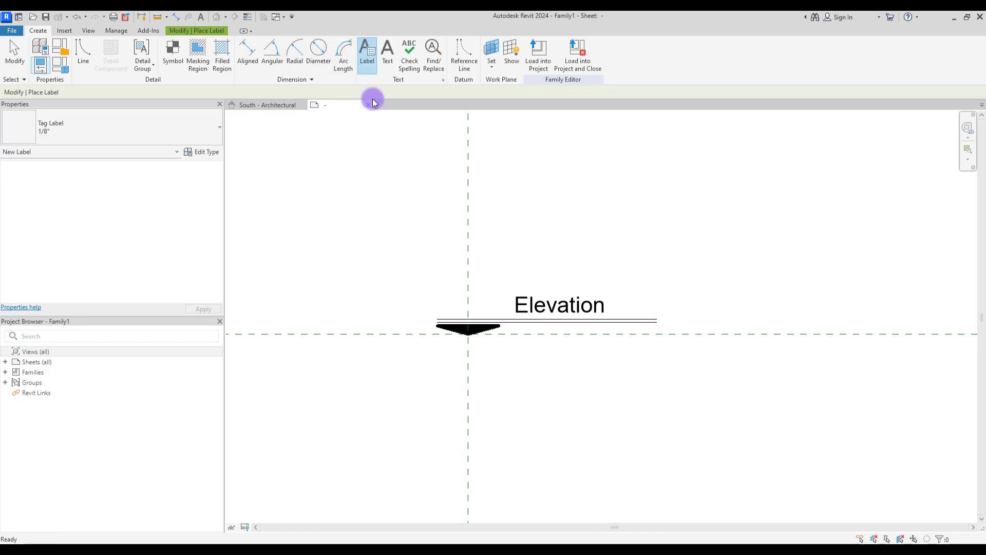
pyautogui.click(376, 226)
pyautogui.click(322, 269)
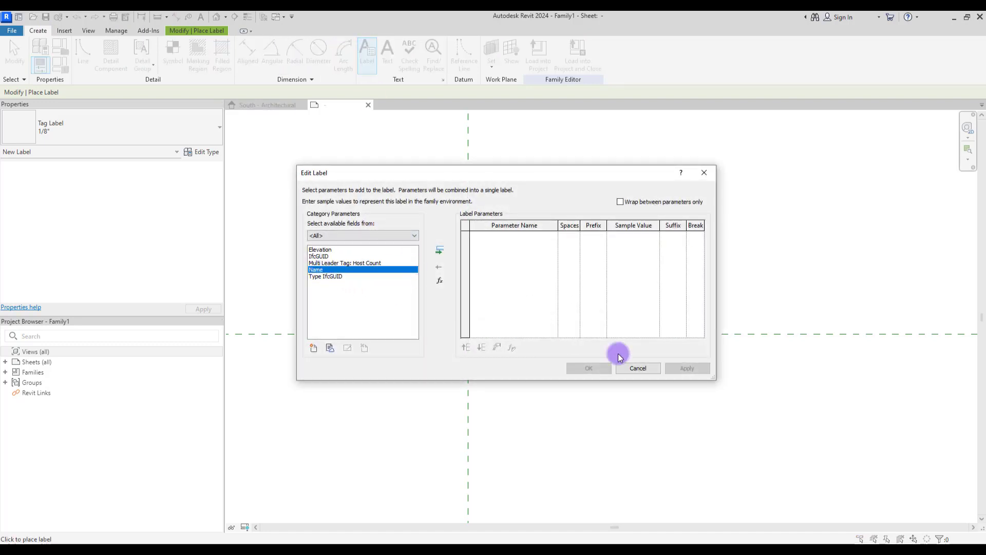
pyautogui.click(590, 370)
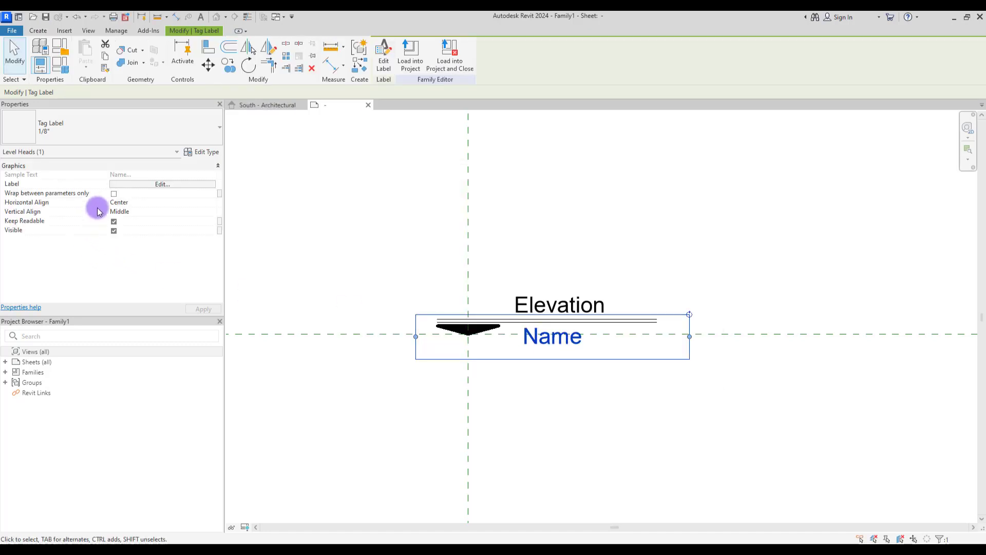
pyautogui.click(212, 203)
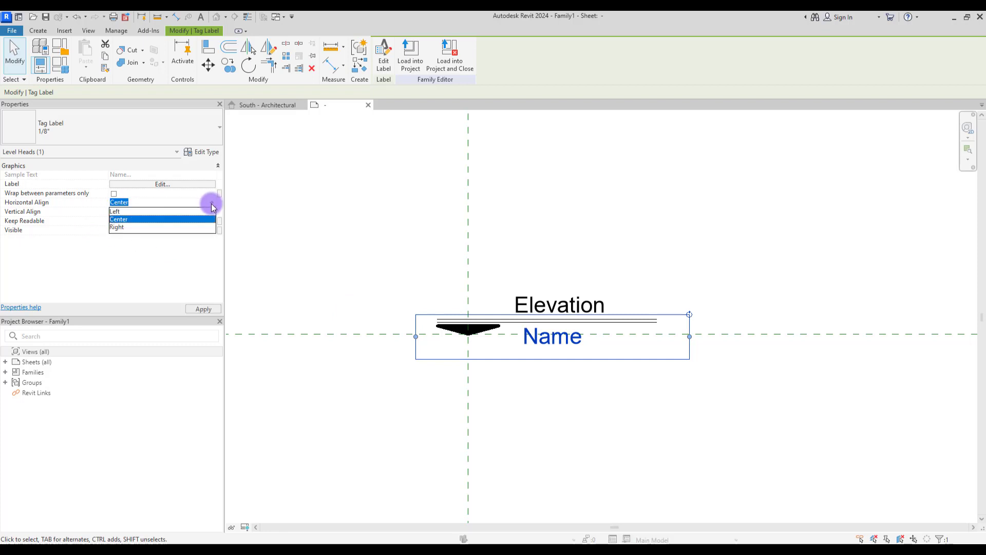
pyautogui.click(115, 212)
# Step: Set the background of the 1/8" tag label type to Opaque and deselect the Name label
pyautogui.click(202, 152)
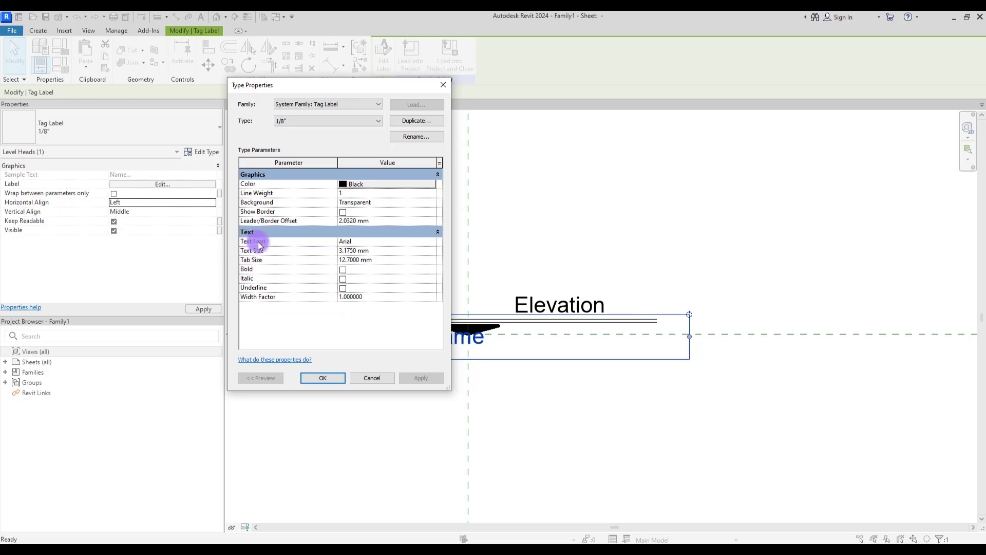
pyautogui.click(424, 203)
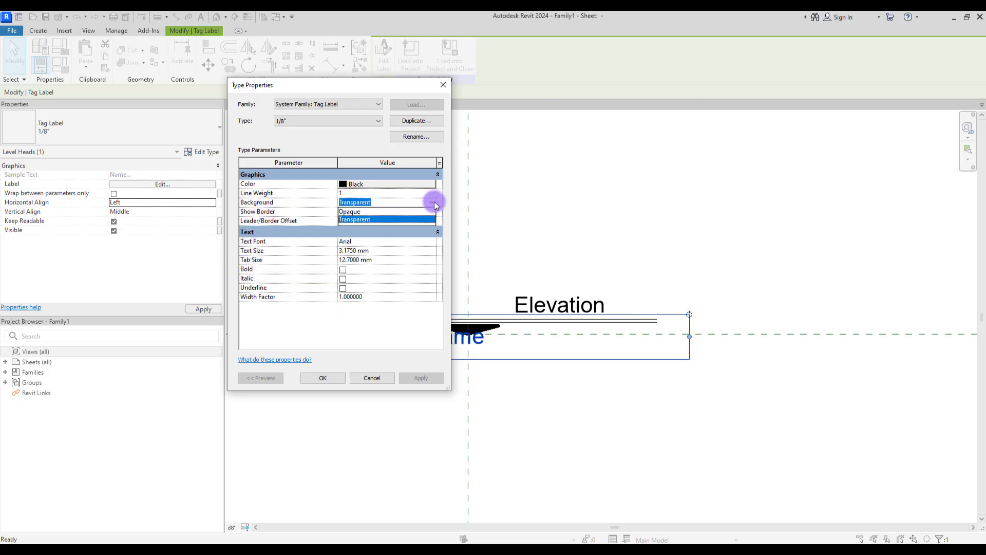
pyautogui.click(348, 213)
pyautogui.press('Return')
pyautogui.click(528, 416)
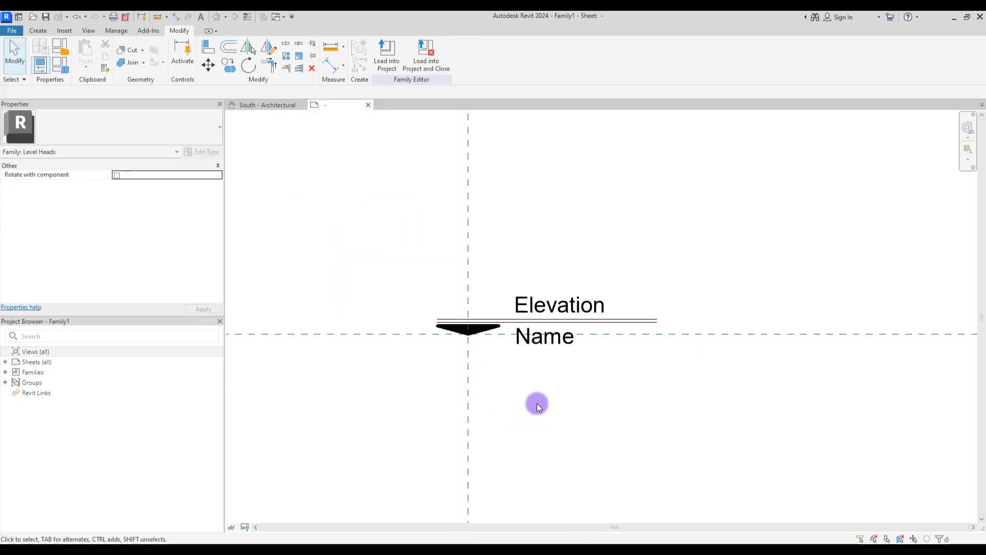
# Step: Load the level head family into the project and assign Family1 as the symbol of the 8mm Head level type
pyautogui.click(382, 65)
pyautogui.click(575, 249)
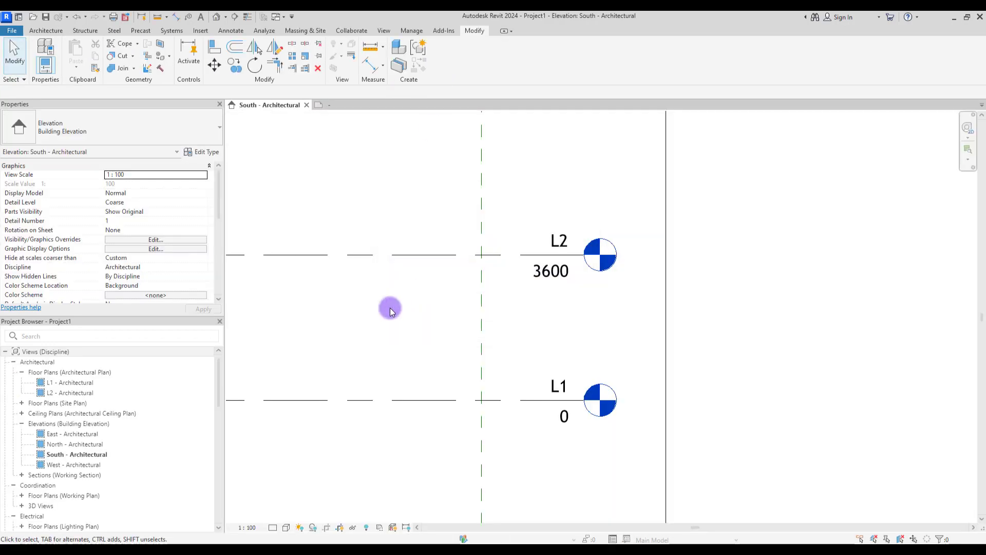
pyautogui.click(305, 254)
pyautogui.click(202, 152)
pyautogui.click(429, 231)
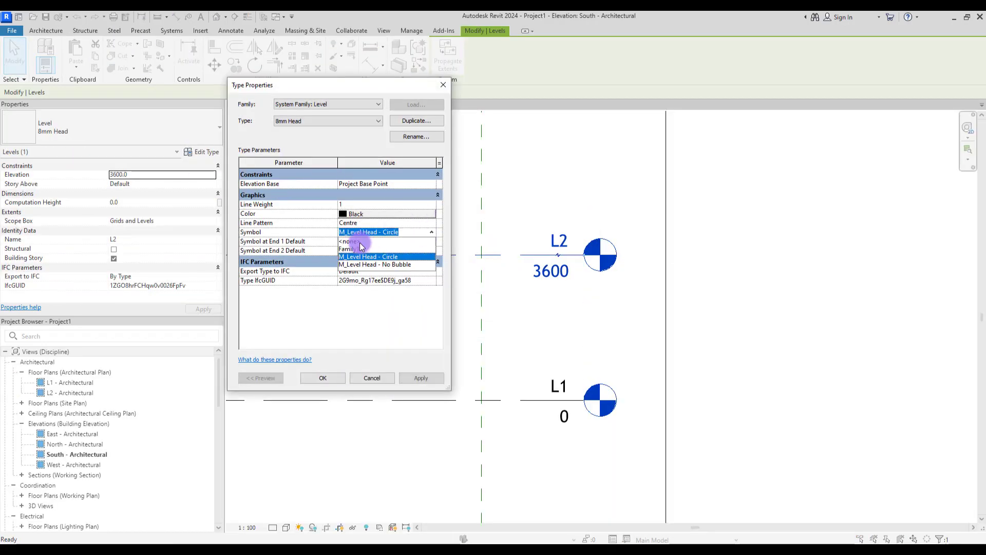
pyautogui.click(359, 242)
pyautogui.click(323, 375)
pyautogui.click(453, 338)
pyautogui.scroll(-3, 737, 282)
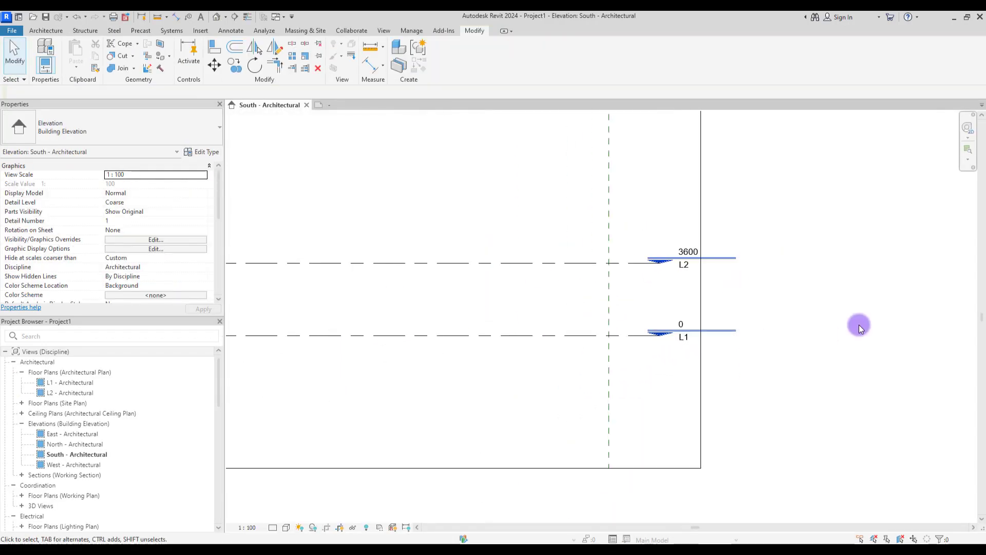
# Step: Rename level L2 as Level 02
pyautogui.scroll(2, 858, 326)
pyautogui.click(611, 245)
pyautogui.click(613, 244)
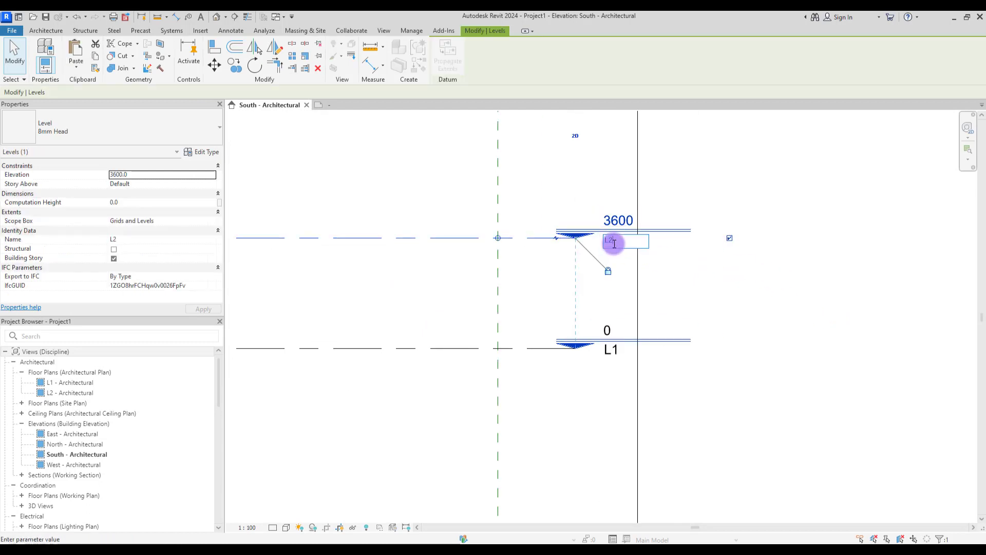
pyautogui.press('Return')
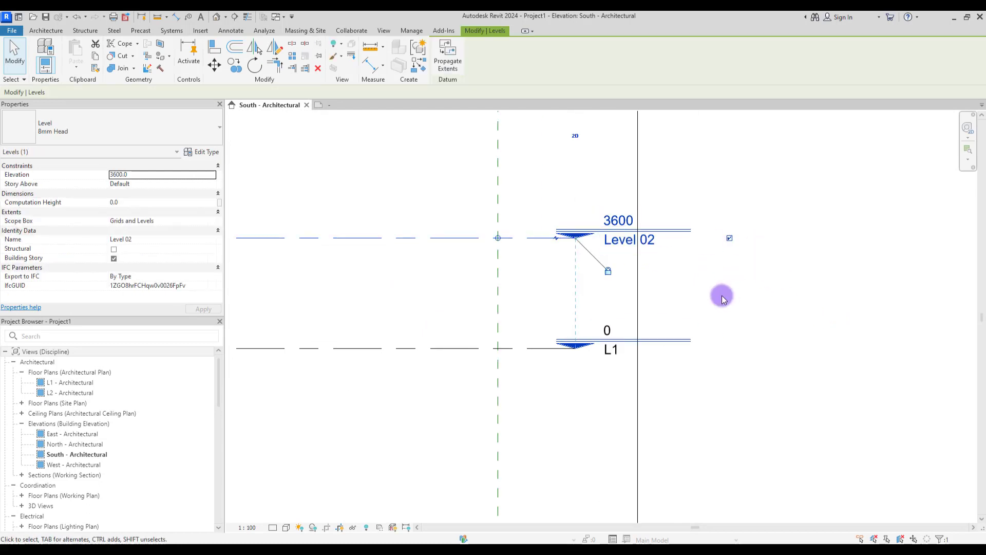
# Step: Rename level L1 as Level 01 and deselect it
pyautogui.click(611, 349)
pyautogui.click(611, 349)
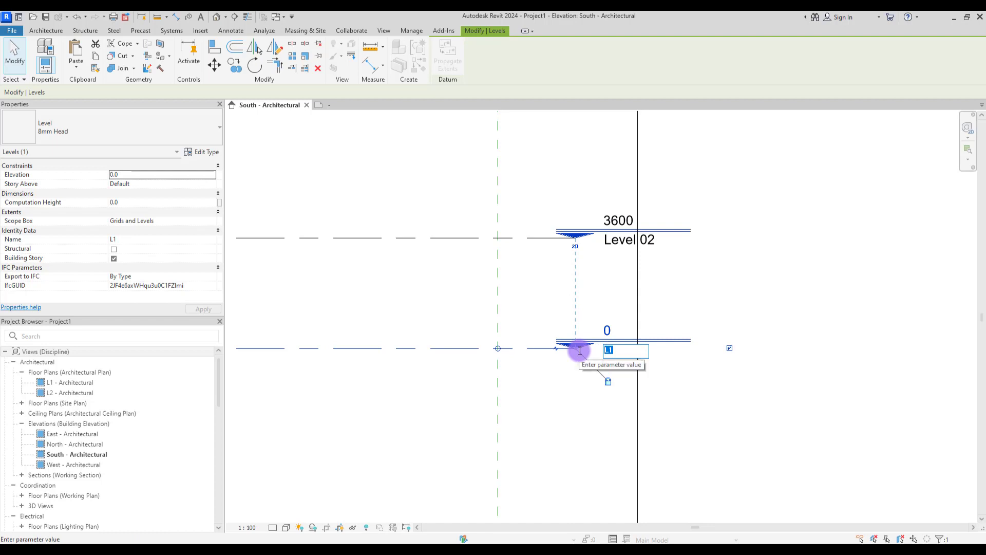
pyautogui.write('Level 01')
pyautogui.press('Return')
pyautogui.click(741, 213)
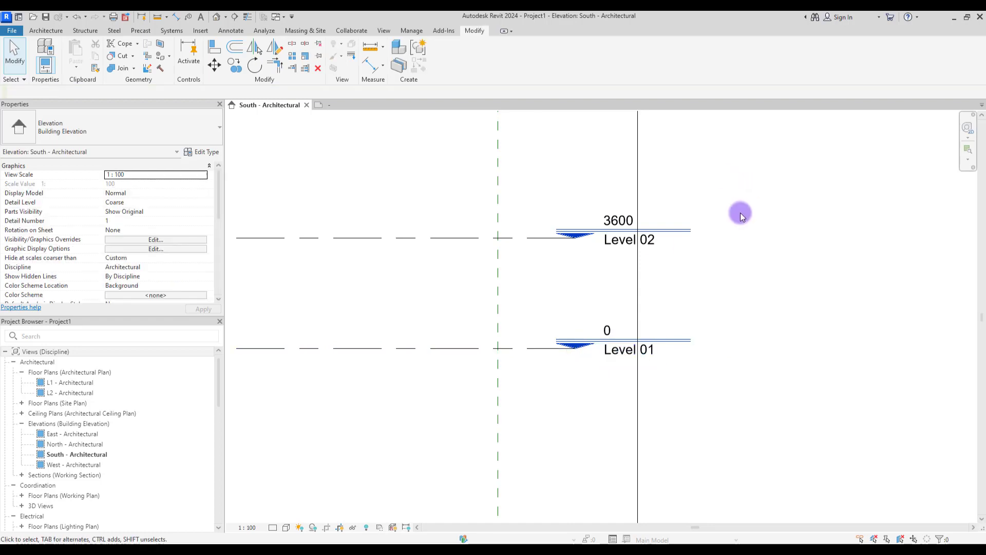
pyautogui.scroll(-3, 790, 295)
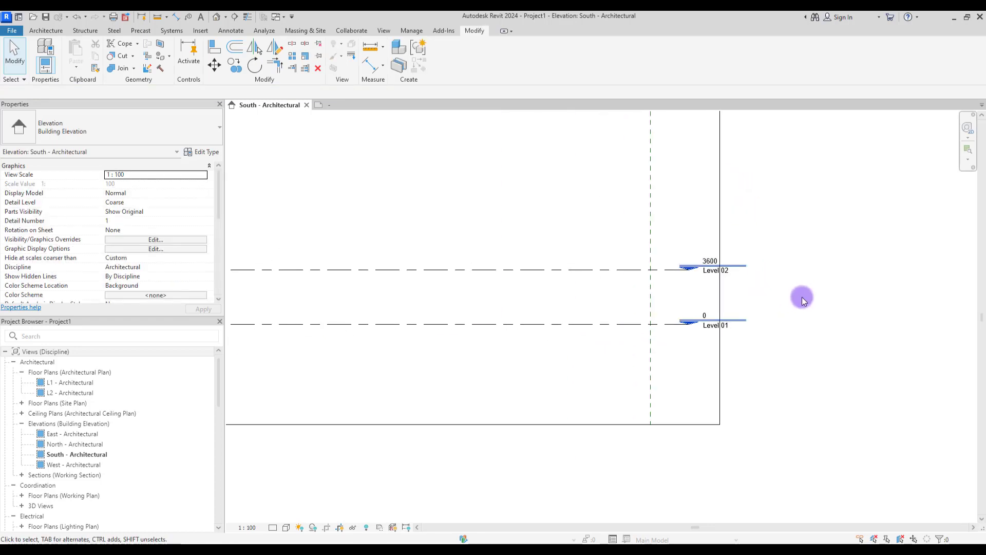
pyautogui.scroll(2, 803, 295)
pyautogui.scroll(2, 767, 288)
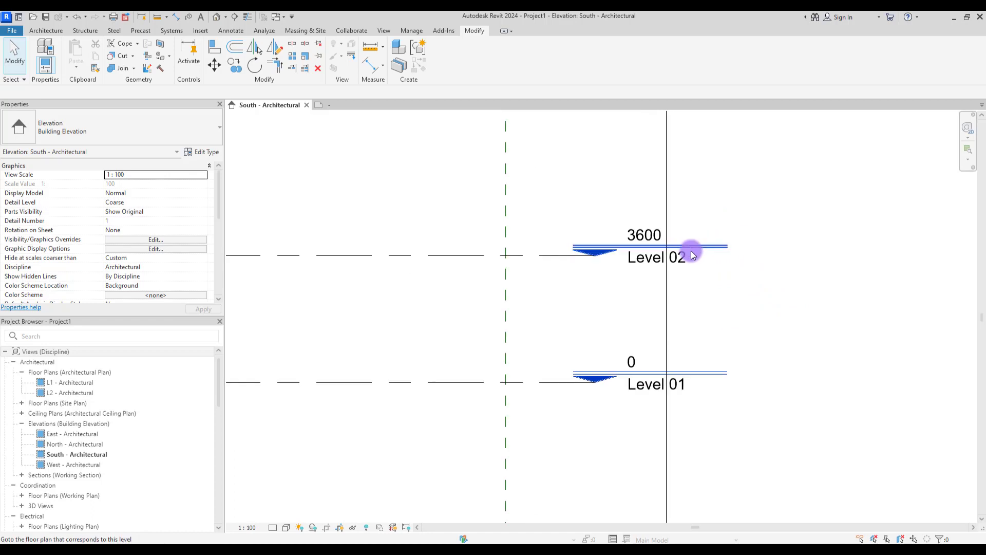
# Step: In the level head family, set the text size of the Elevation label's 1/8" tag label type to 2 mm
pyautogui.click(334, 104)
pyautogui.click(539, 282)
pyautogui.click(215, 152)
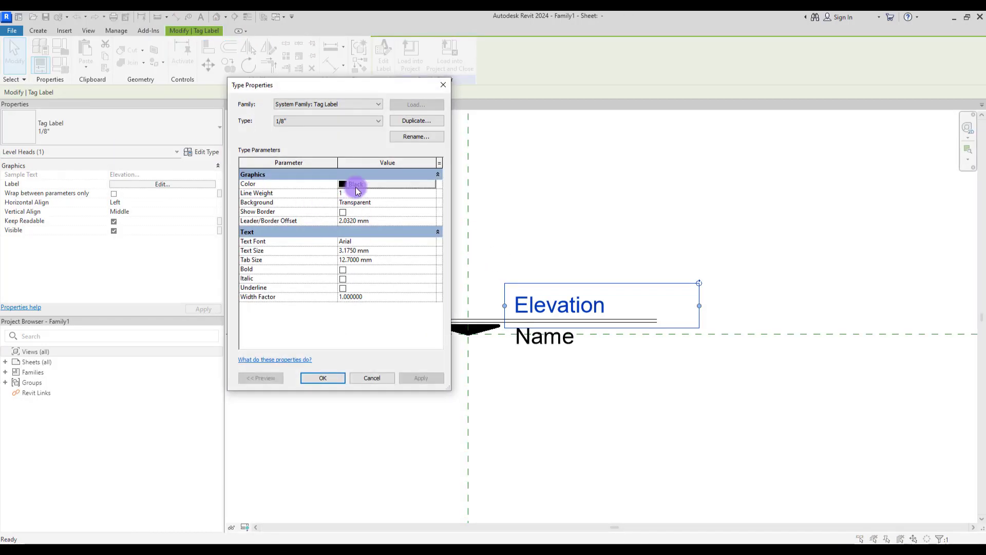
pyautogui.click(407, 250)
pyautogui.write('2')
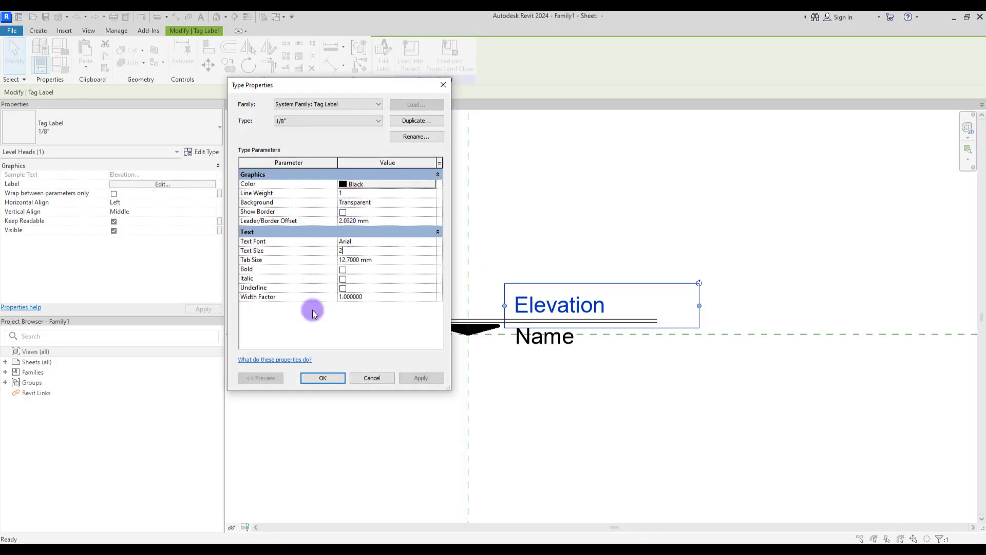
pyautogui.press('Return')
pyautogui.click(322, 378)
# Step: Move the Elevation and Name labels closer to the double lines and reload the family into the project
pyautogui.scroll(1, 527, 249)
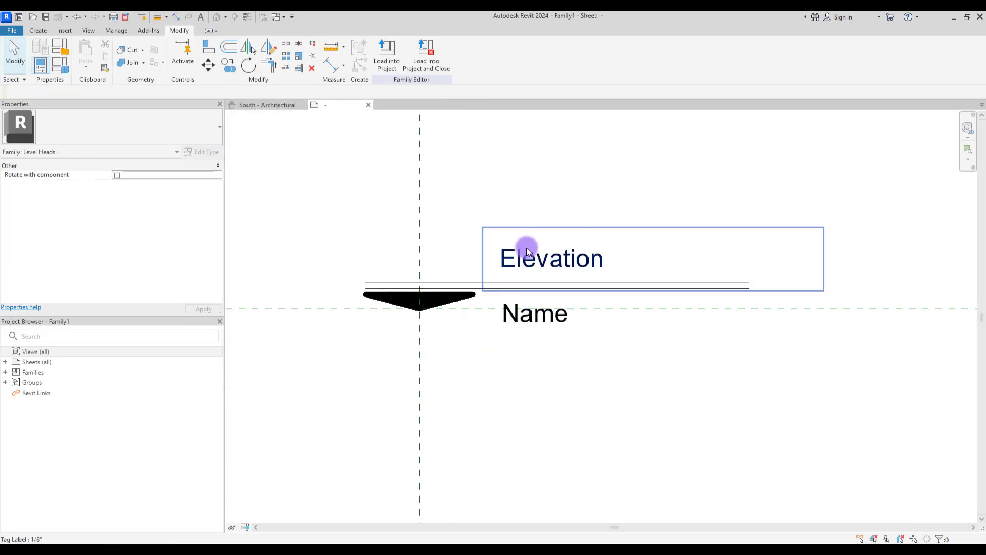
pyautogui.click(526, 326)
pyautogui.press('Escape')
pyautogui.click(389, 55)
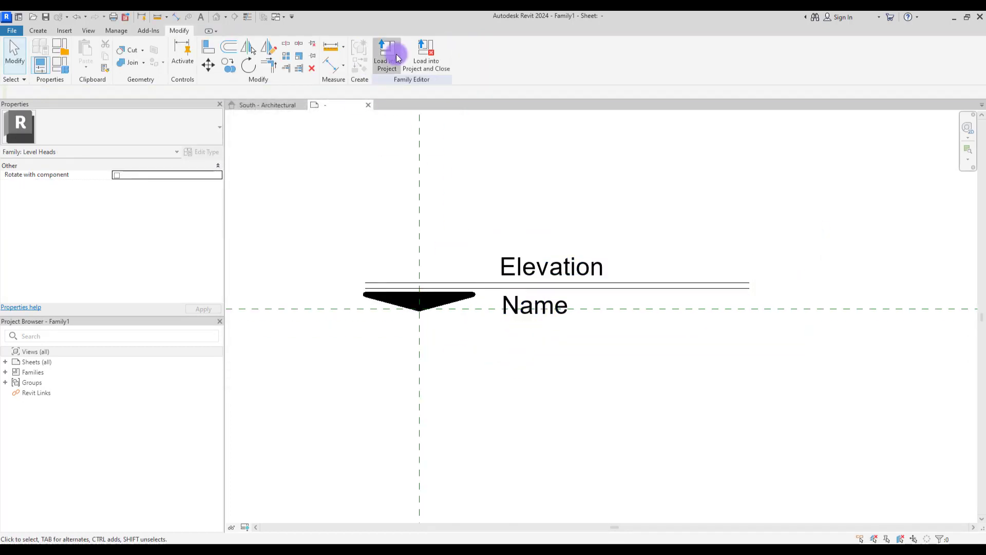
pyautogui.click(473, 277)
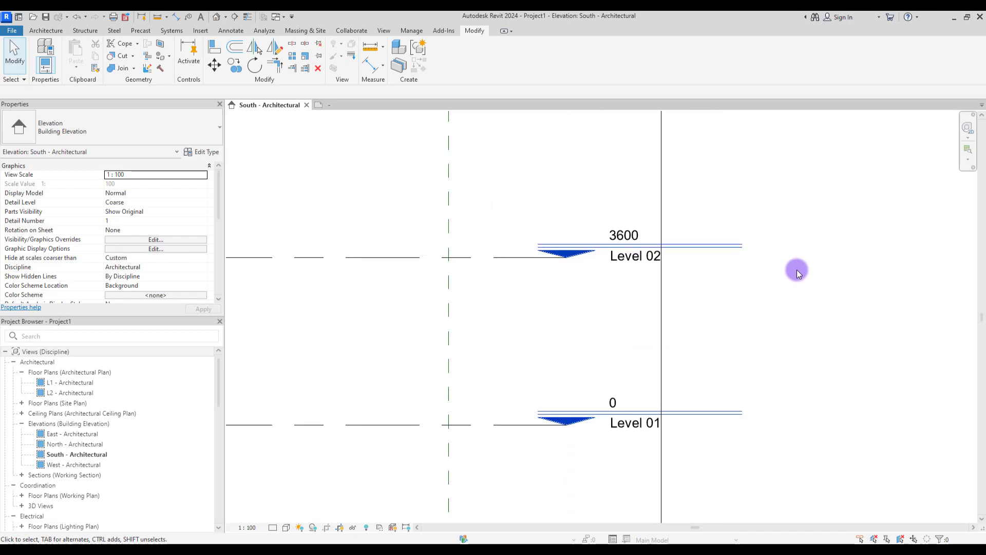
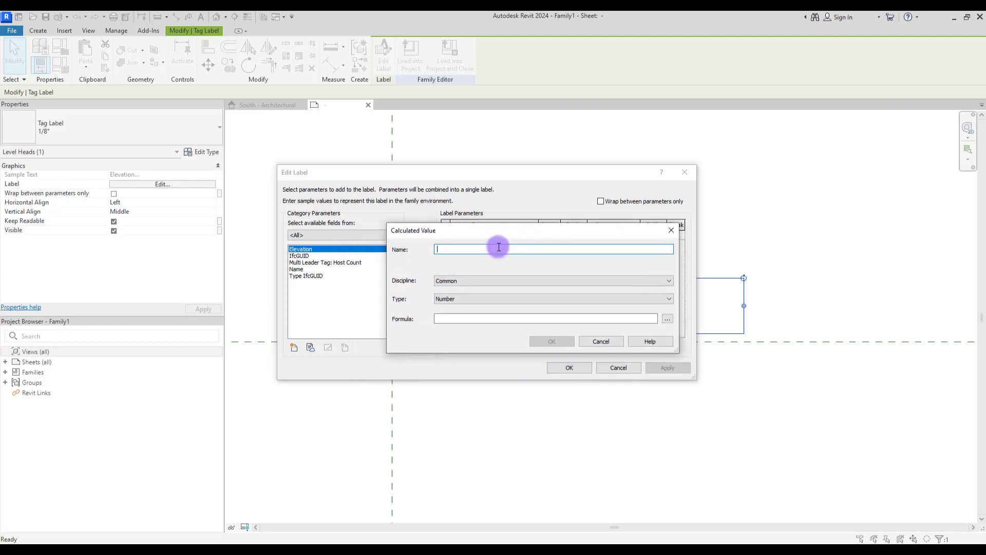
# Step: Name the Elevation label's calculated value Plus Sign, with discipline Common and type Text
pyautogui.write('lus S')
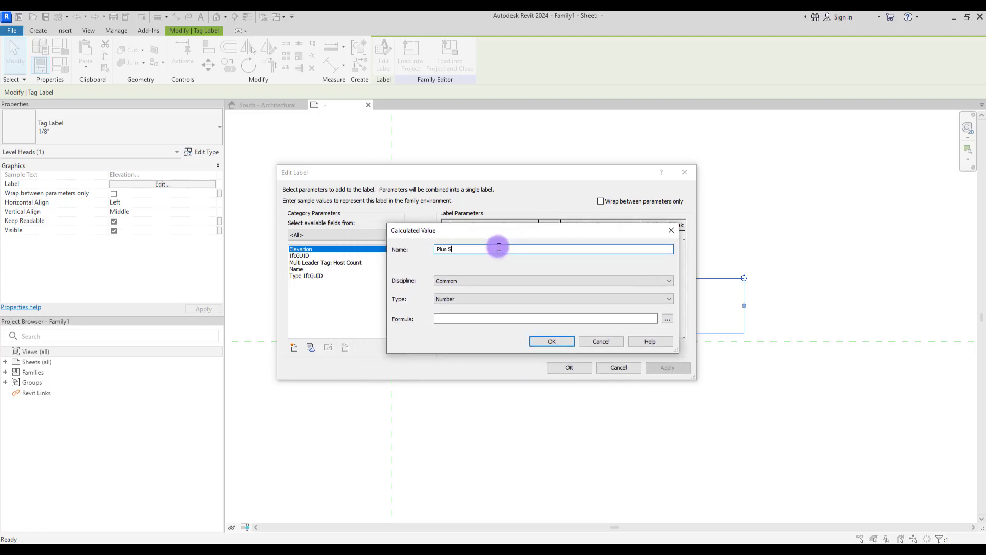
pyautogui.write('ign')
pyautogui.click(468, 281)
pyautogui.click(469, 280)
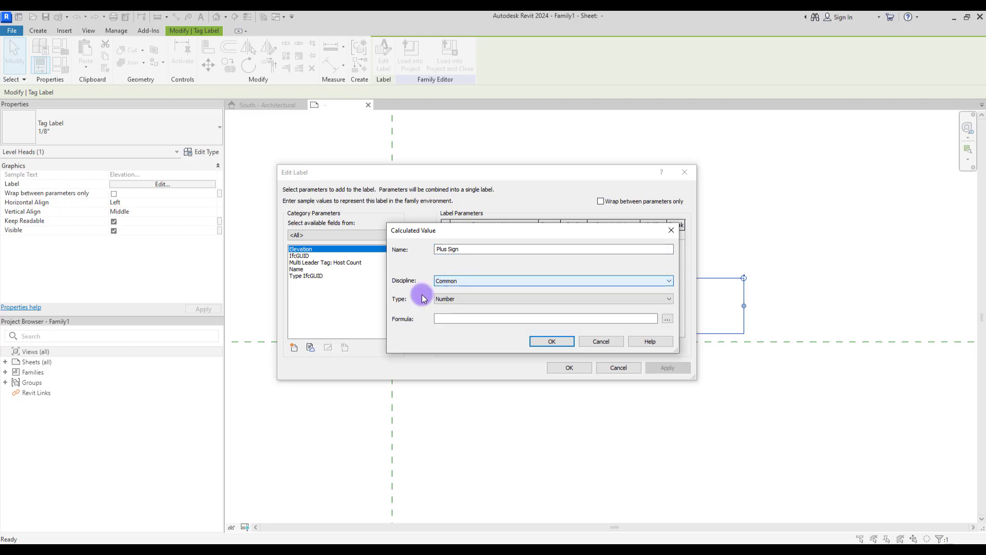
pyautogui.click(488, 298)
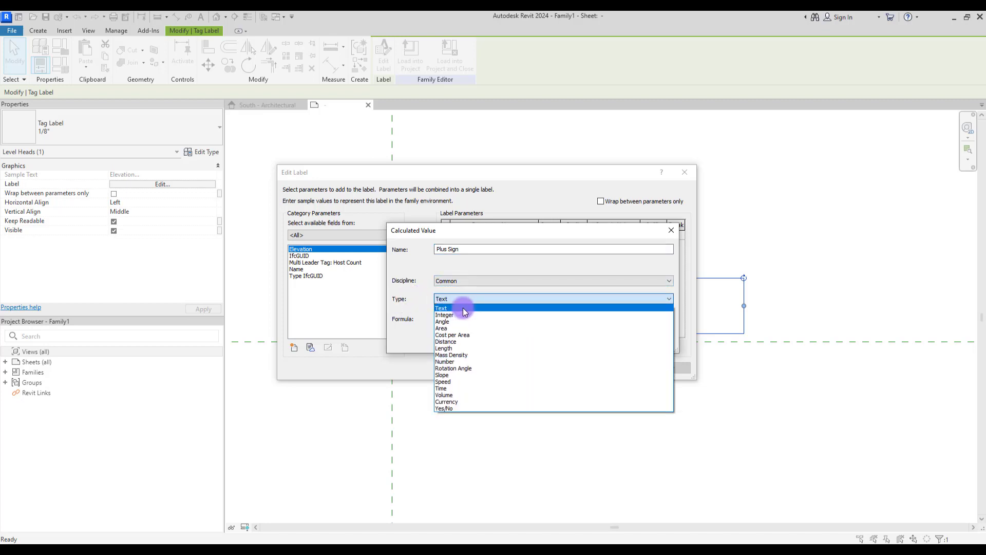
pyautogui.click(465, 310)
pyautogui.click(461, 318)
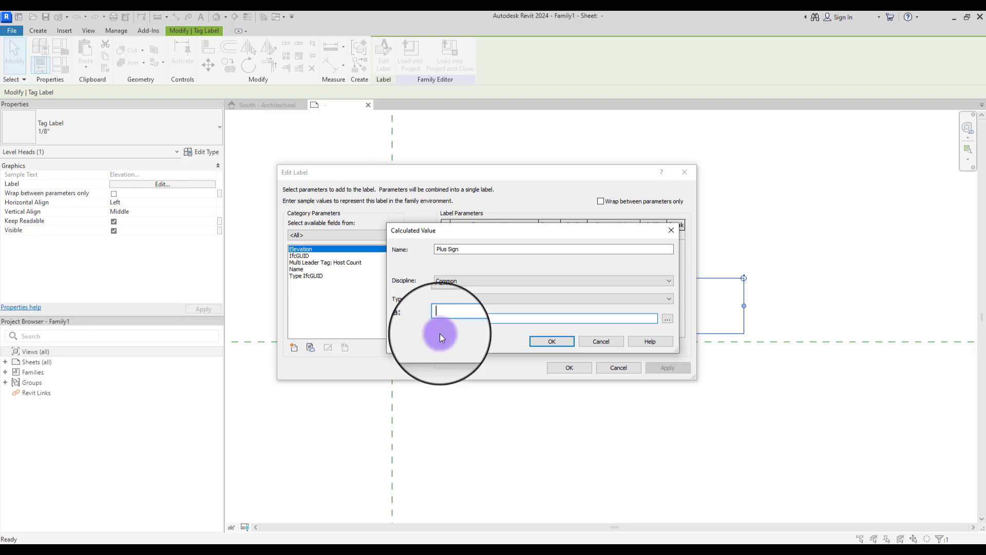
# Step: Begin the Plus Sign formula with an If condition testing Elevation = 0.00 mm, followed by a quoted text result
pyautogui.click(668, 319)
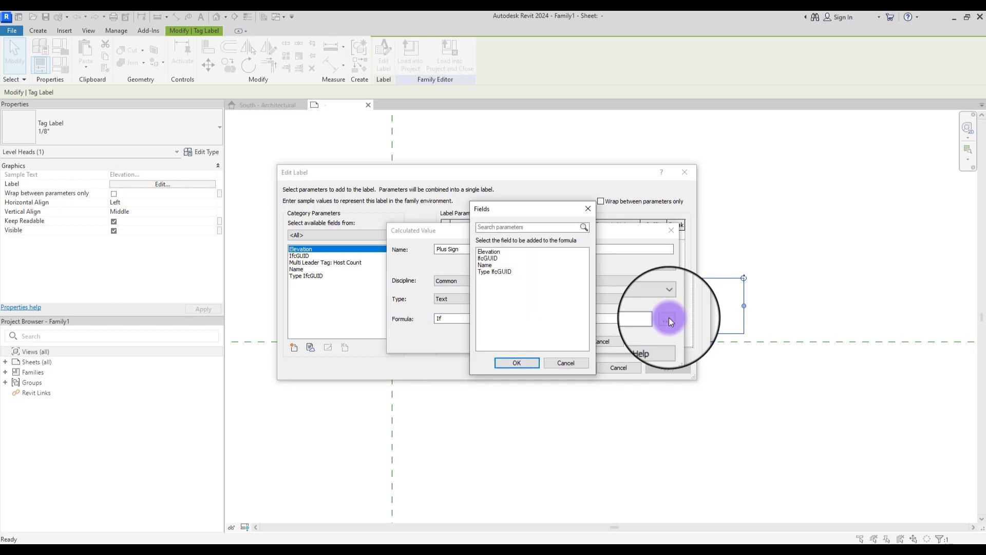
pyautogui.click(490, 251)
pyautogui.click(517, 363)
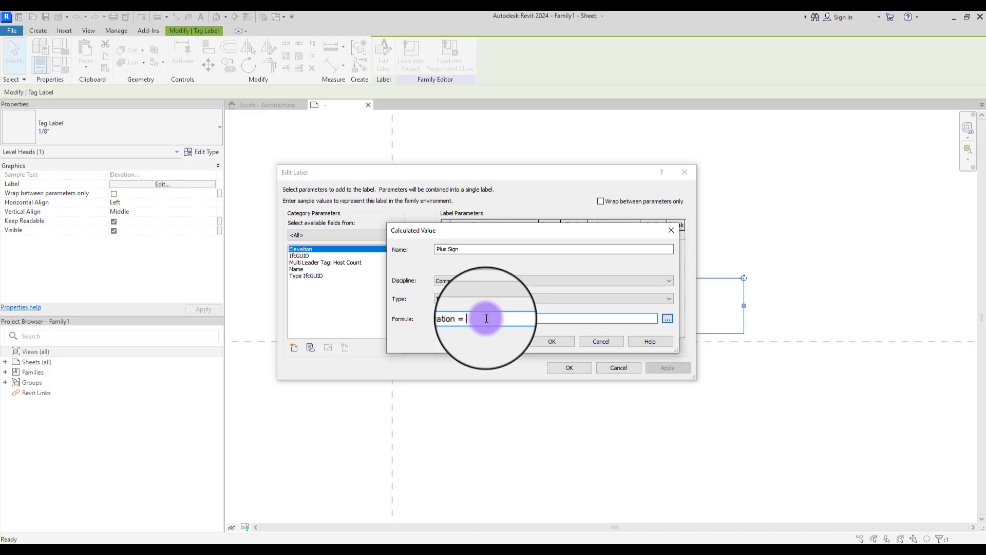
pyautogui.write('= 0.00 mm , "')
# Step: Open Character Map and pick the plus-minus sign (±) from the Arial font for copying
pyautogui.click(11, 539)
pyautogui.click(45, 539)
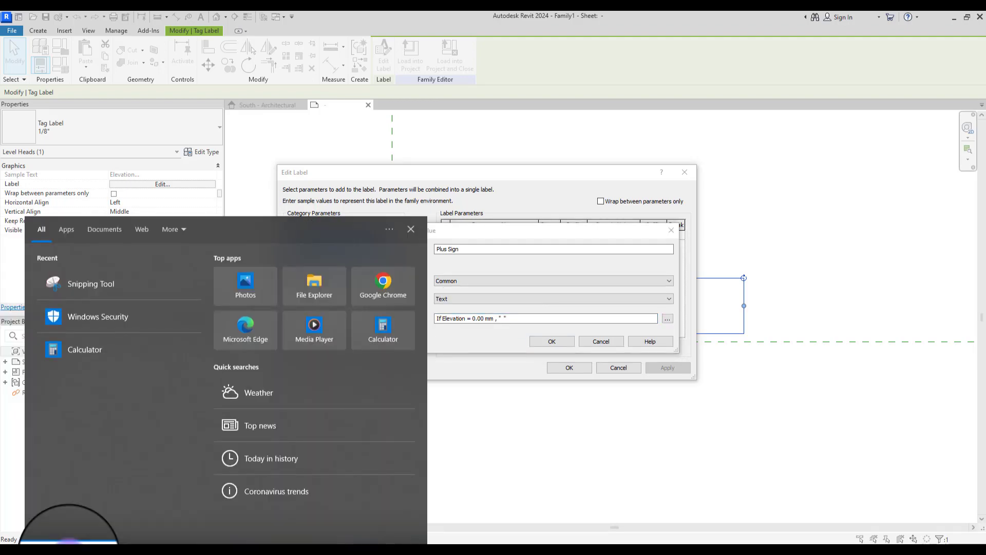
pyautogui.write('ch')
pyautogui.click(77, 318)
pyautogui.moveTo(91, 59); pyautogui.dragTo(185, 148)
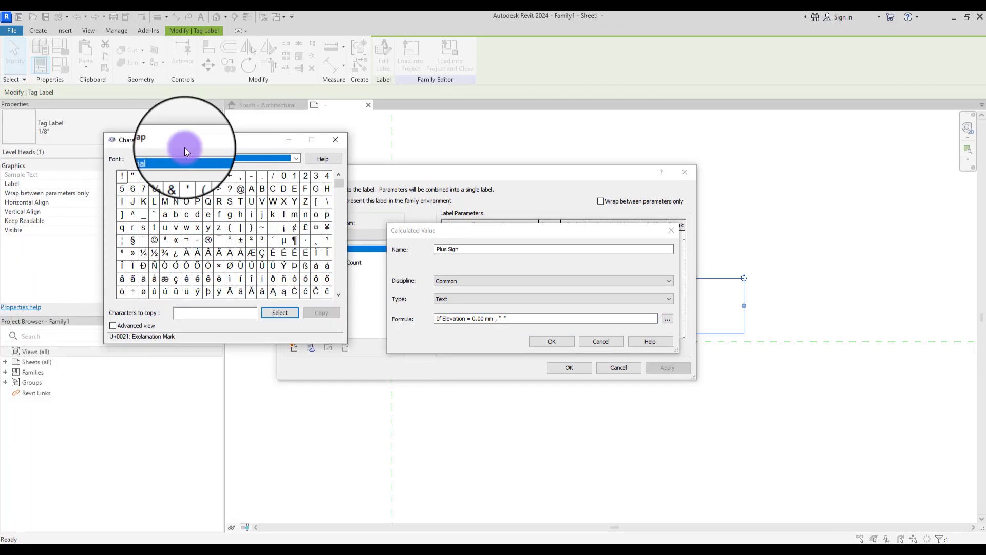
pyautogui.click(240, 239)
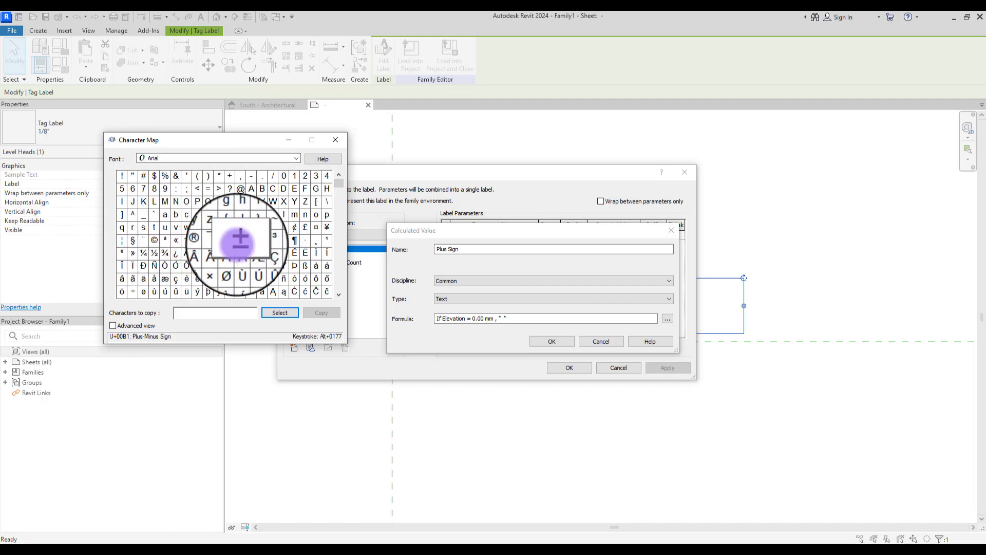
pyautogui.click(280, 317)
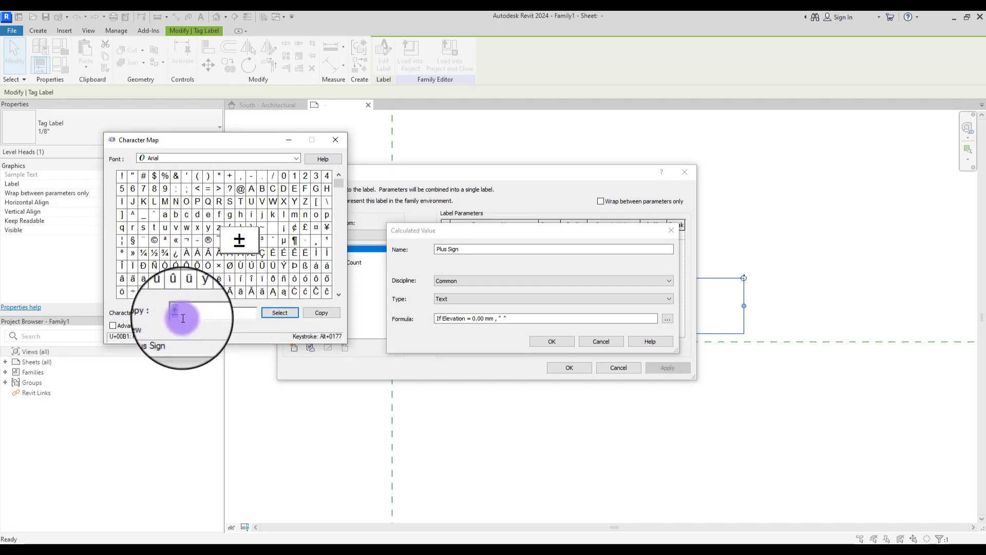
# Step: Insert the ± sign and complete the Plus Sign formula as If ( Elevation = 0.00 mm , "±" , " " )
pyautogui.click(501, 319)
pyautogui.rightClick(502, 319)
pyautogui.press('p')
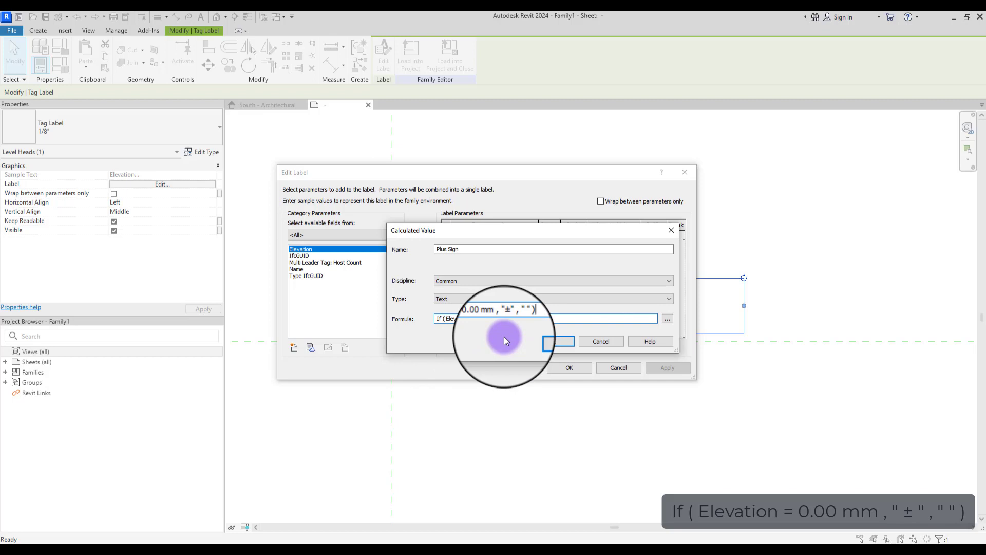
pyautogui.click(557, 341)
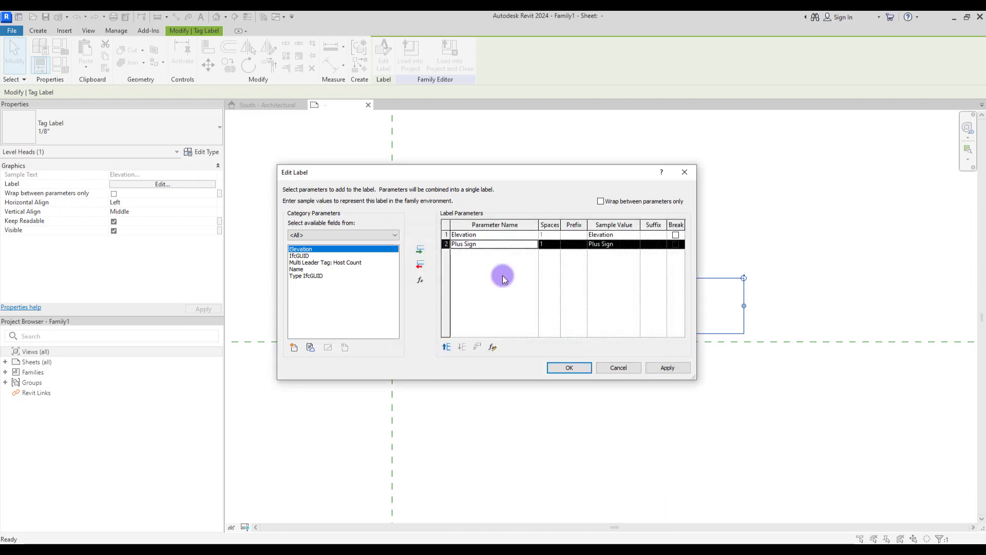
# Step: Apply the Plus Sign value to the Elevation label and reload the level head family into the project
pyautogui.click(569, 367)
pyautogui.click(469, 416)
pyautogui.click(387, 55)
pyautogui.click(442, 272)
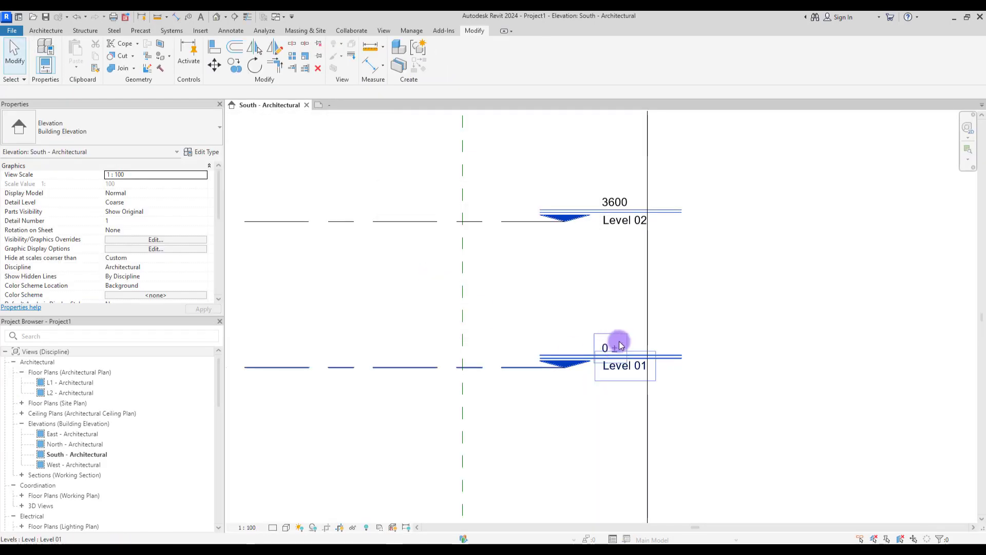
# Step: Reorder the elevation label's parameters in the level head family so that Plus Sign comes before Elevation
pyautogui.click(320, 105)
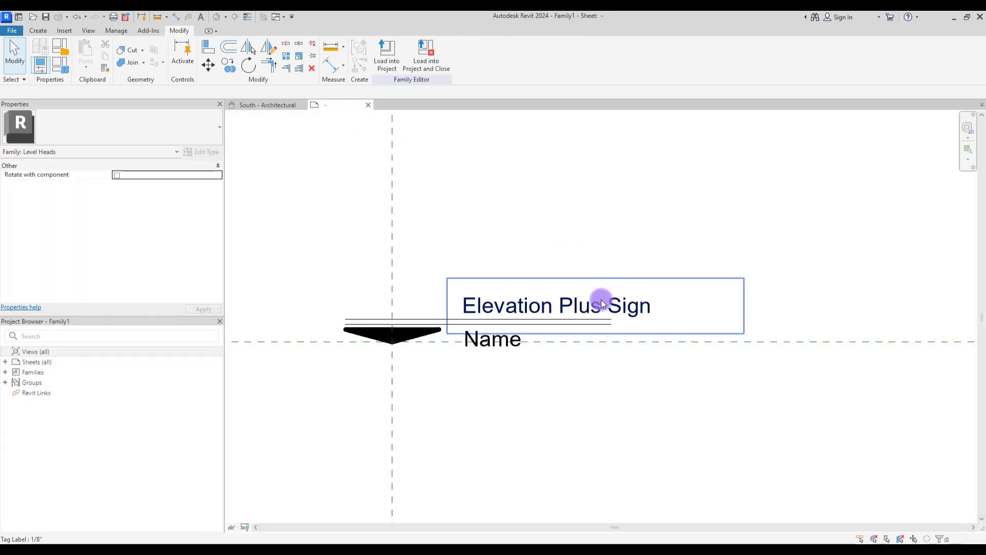
pyautogui.click(602, 303)
pyautogui.click(387, 52)
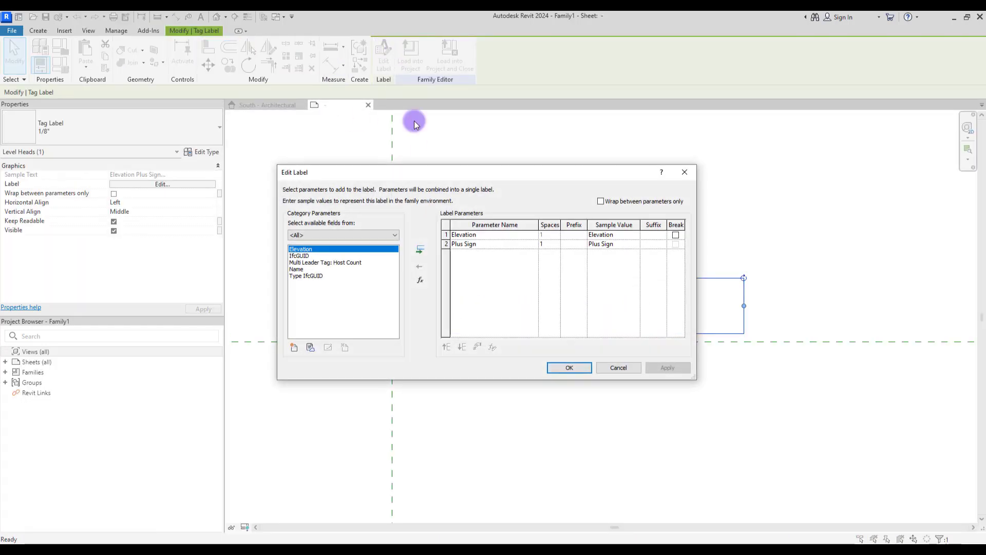
pyautogui.click(451, 244)
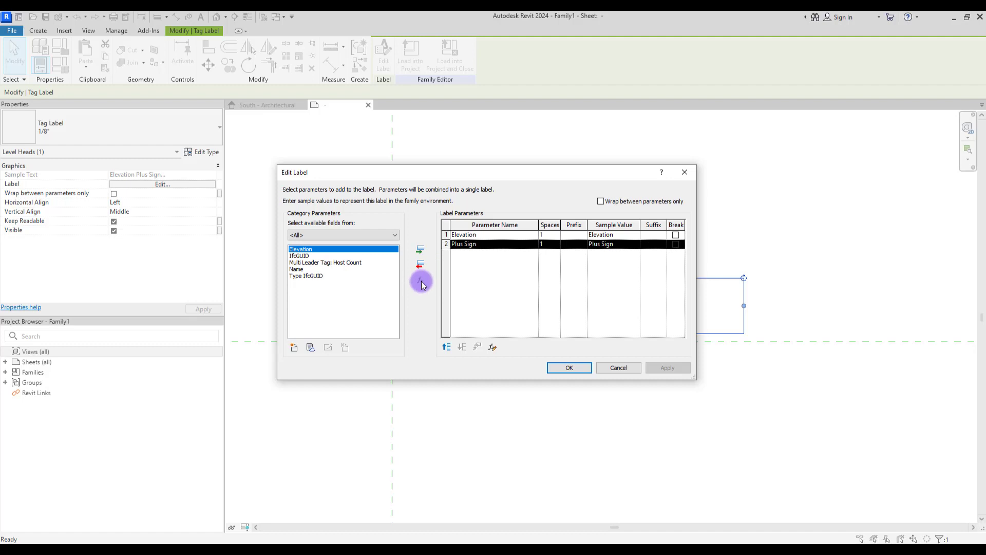
pyautogui.click(447, 347)
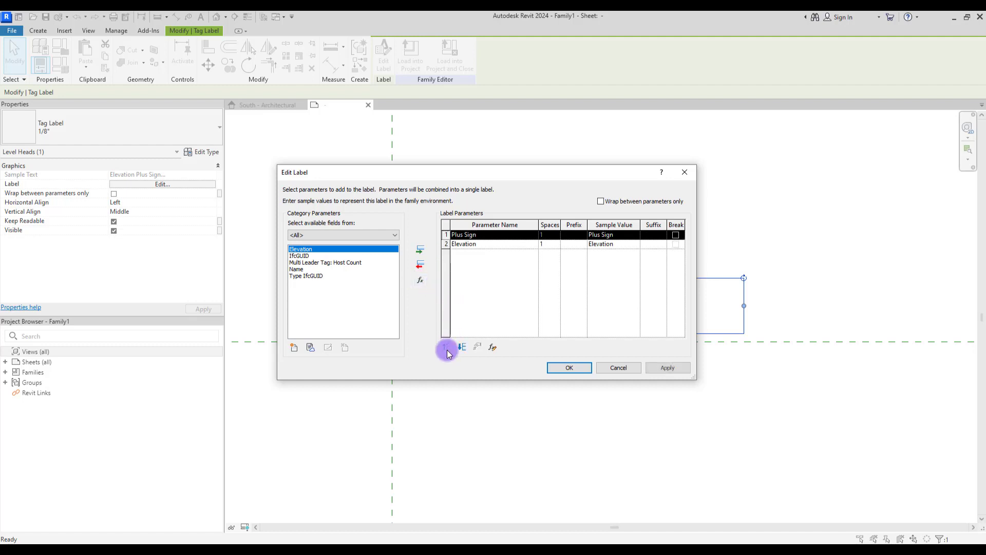
pyautogui.click(550, 371)
# Step: Reload the level head family with the reordered label into the project
pyautogui.click(410, 57)
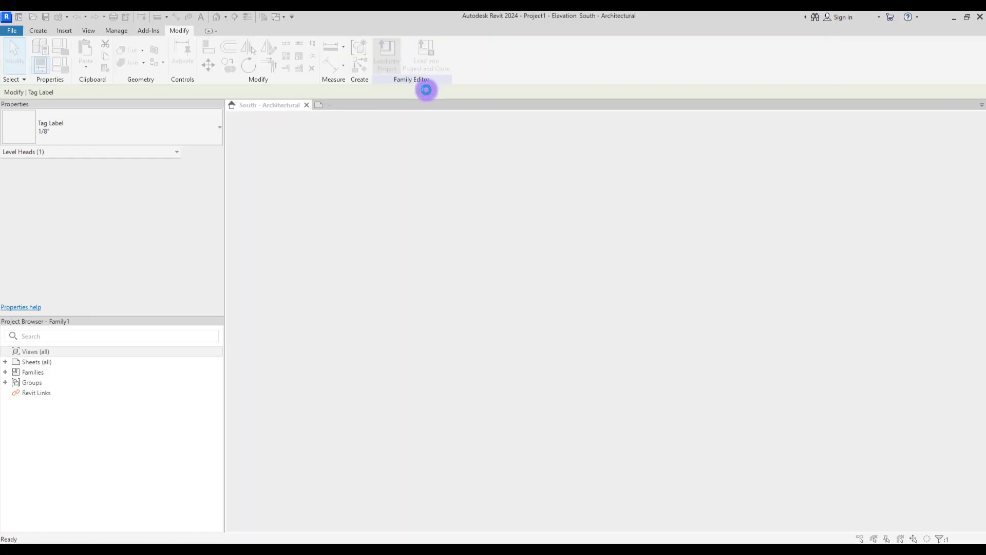
pyautogui.click(479, 272)
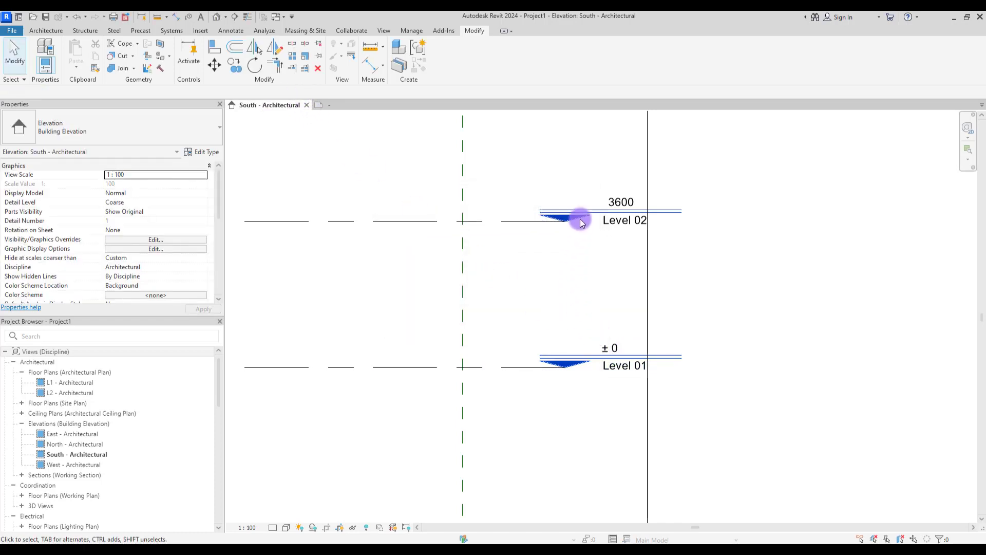
pyautogui.click(607, 200)
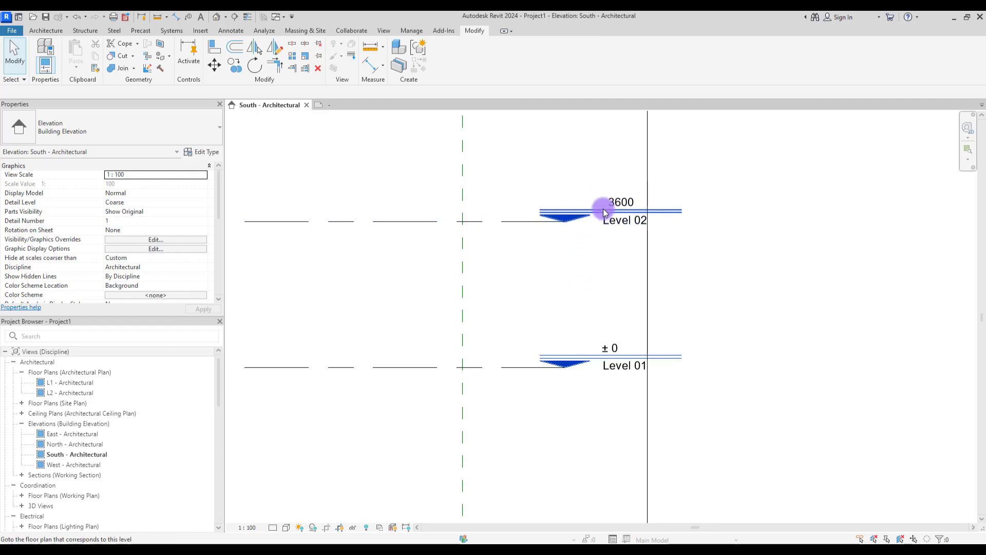
# Step: Open the elevation label's parameters in the level head family and copy the formula of the Plus Sign calculated value
pyautogui.click(504, 185)
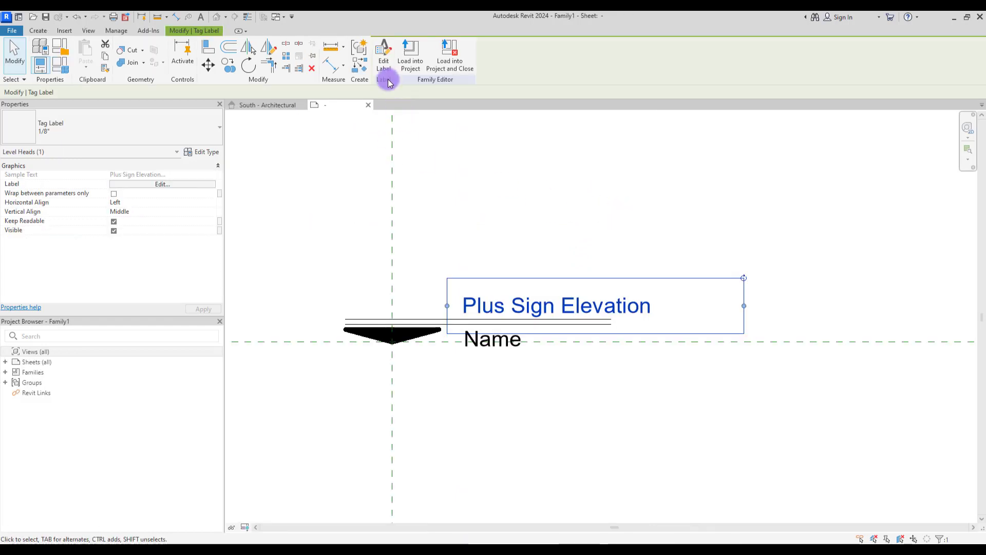
pyautogui.click(383, 53)
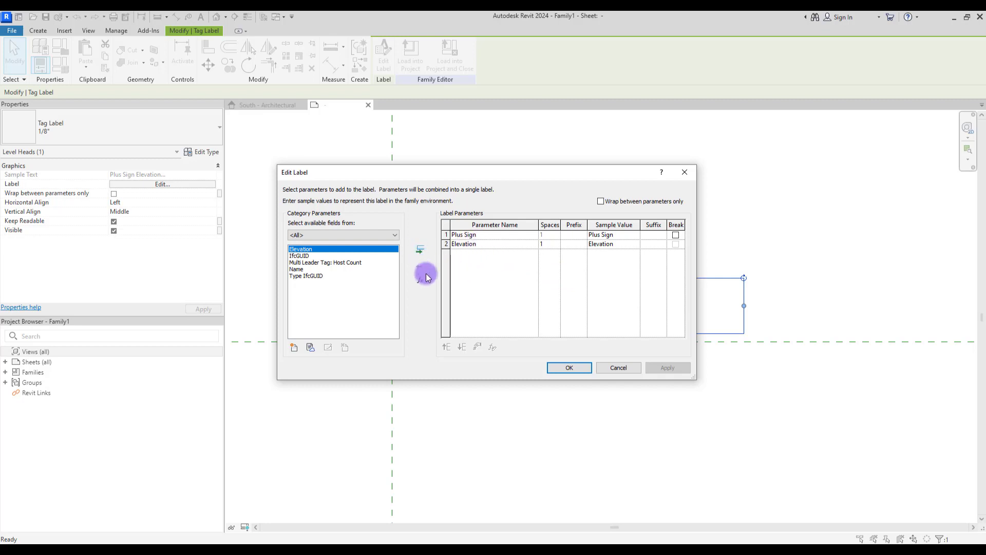
pyautogui.click(461, 259)
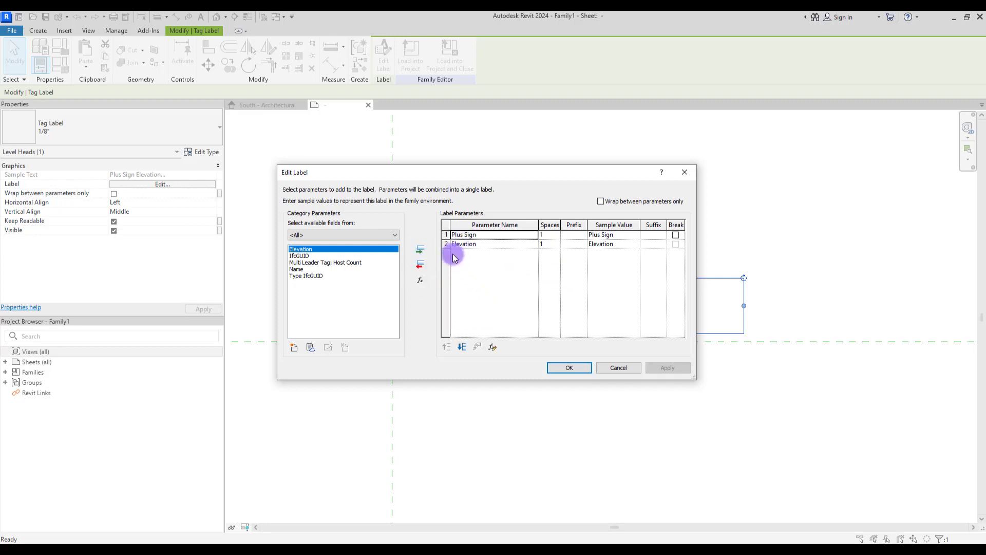
pyautogui.click(493, 350)
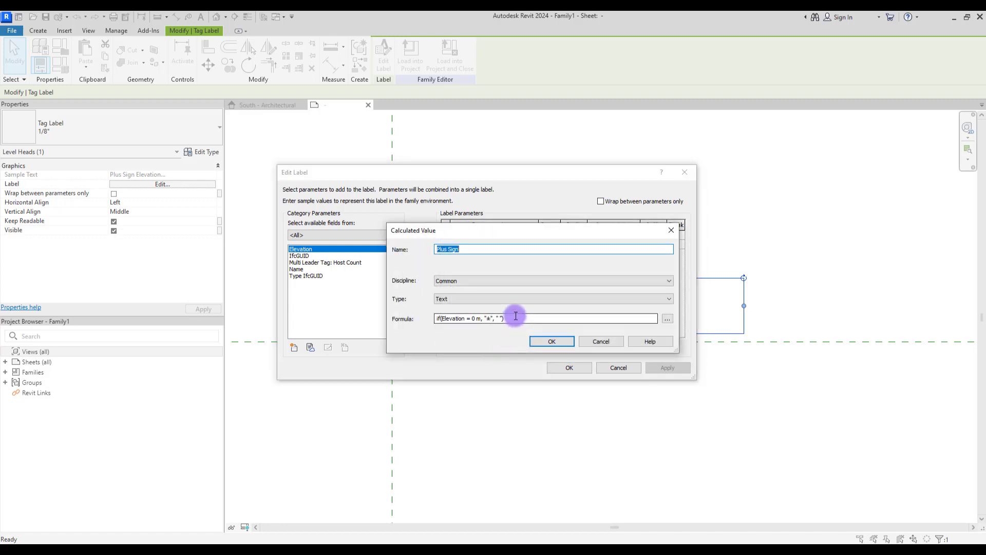
pyautogui.moveTo(508, 318); pyautogui.dragTo(437, 318)
pyautogui.rightClick(450, 321)
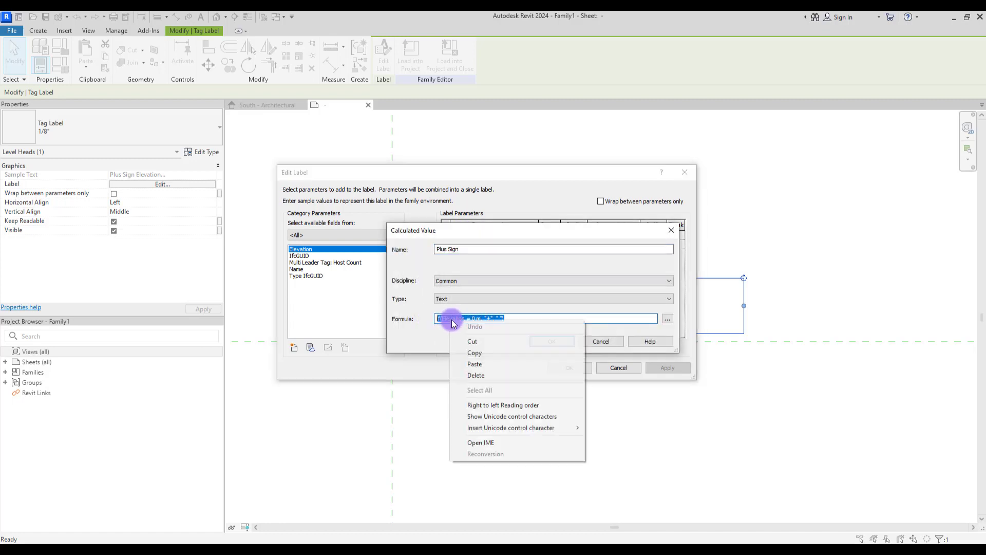
pyautogui.click(477, 353)
pyautogui.press('Escape')
# Step: Add a calculated value named Plus to the label, with type Text and the copied Plus Sign formula
pyautogui.click(420, 271)
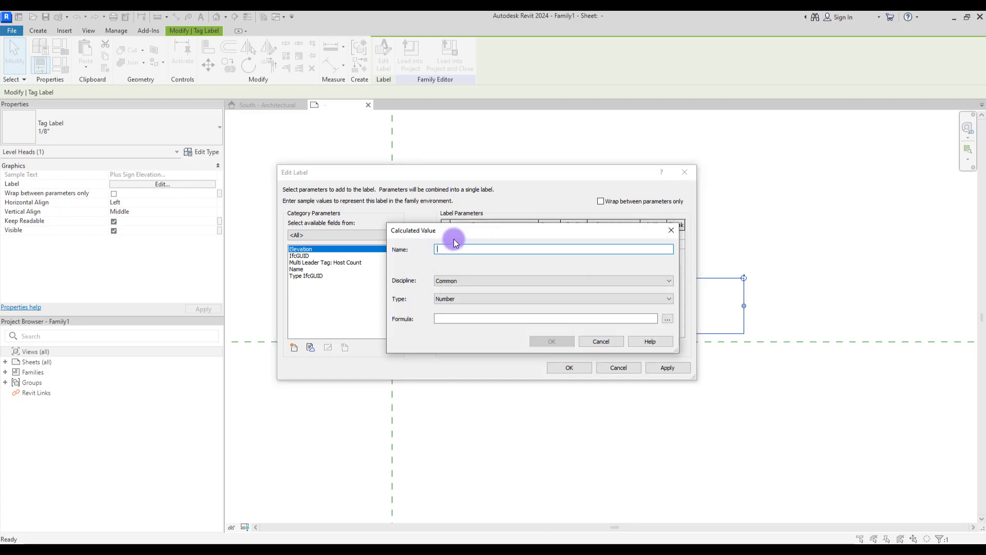
pyautogui.write('Plus')
pyautogui.click(456, 298)
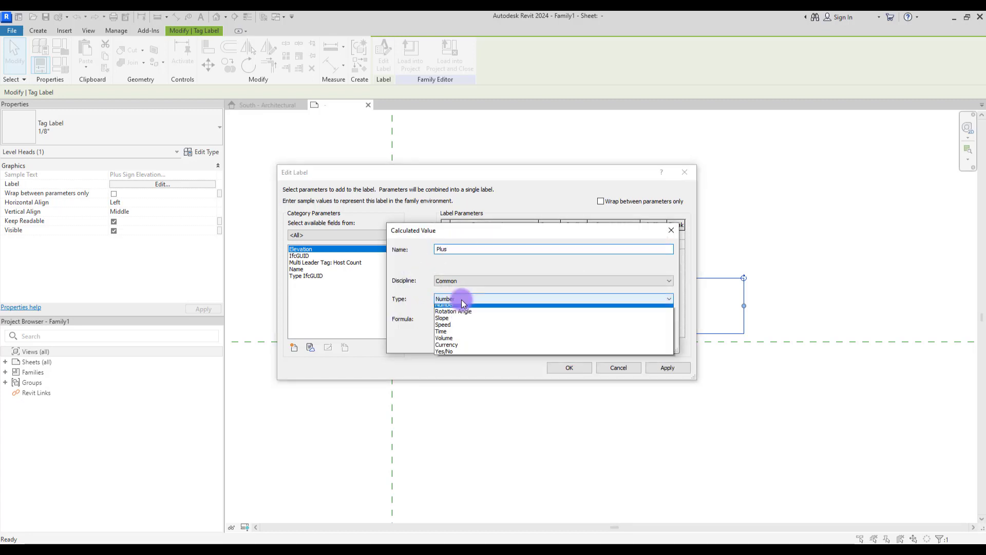
pyautogui.click(455, 305)
pyautogui.rightClick(461, 319)
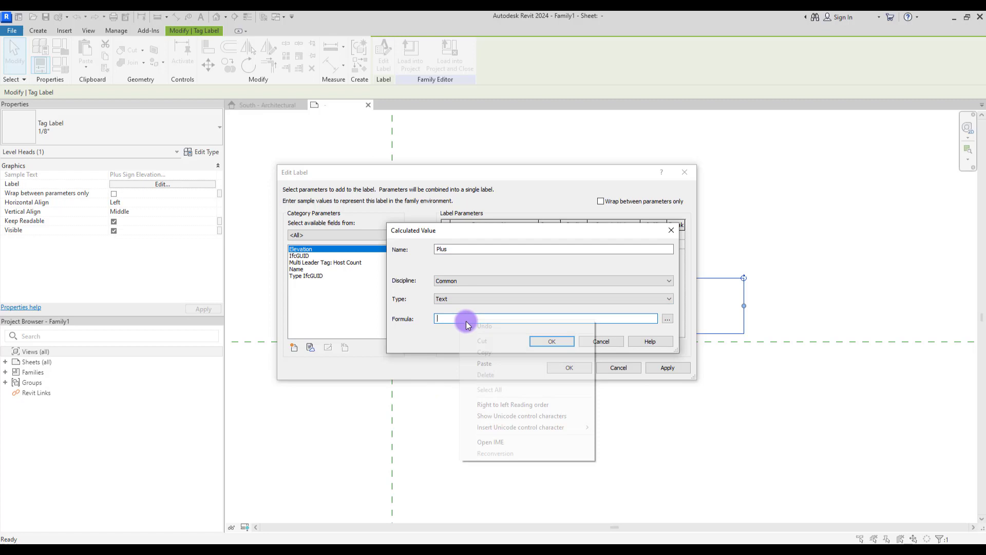
pyautogui.click(482, 354)
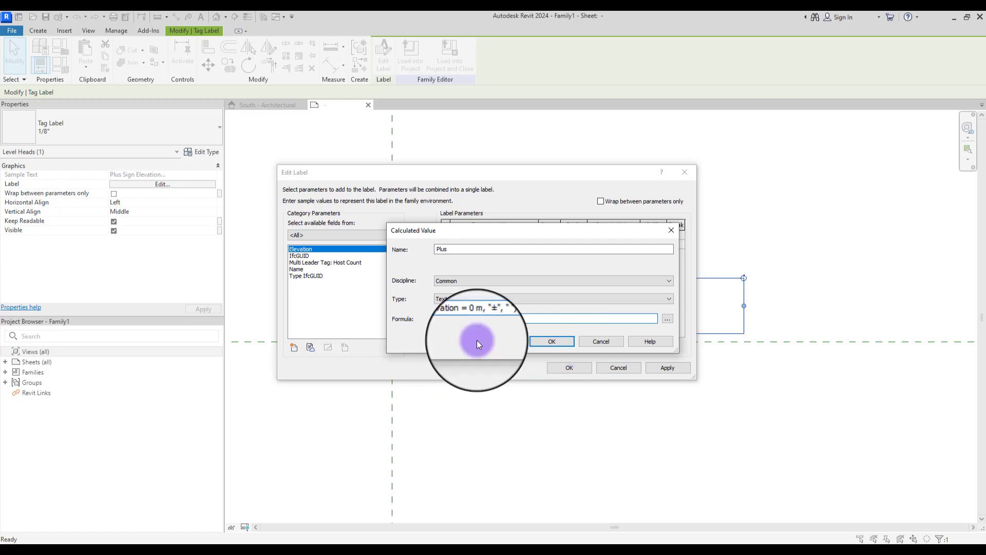
# Step: Change the Plus formula to if(Elevation > 0 m, "+", " ") and accept the calculated value
pyautogui.doubleClick(488, 319)
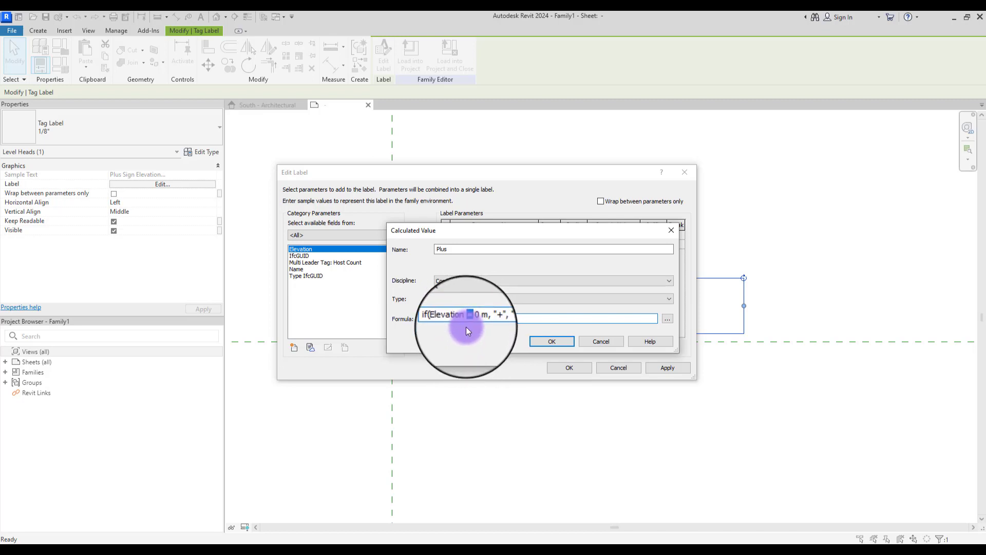
pyautogui.write('>')
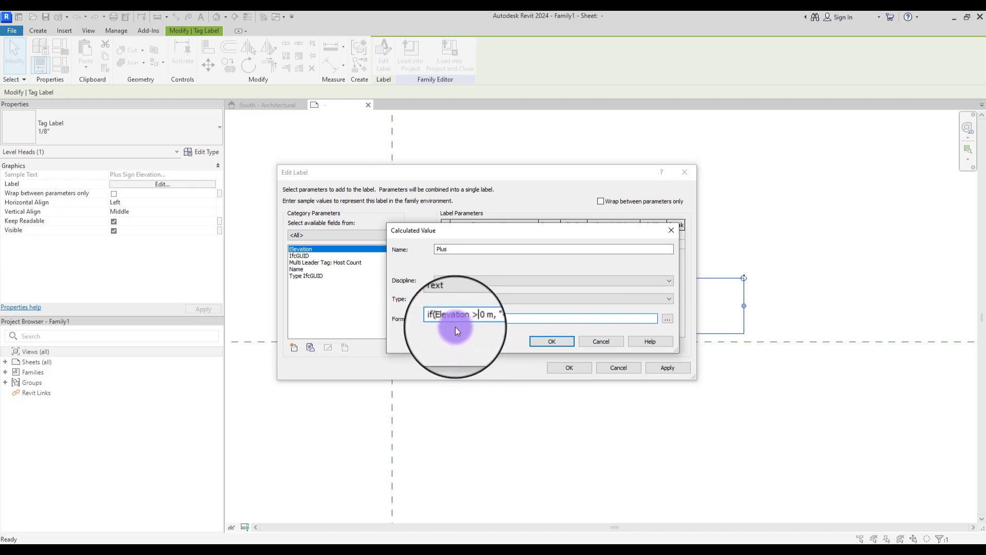
pyautogui.write(', " ")')
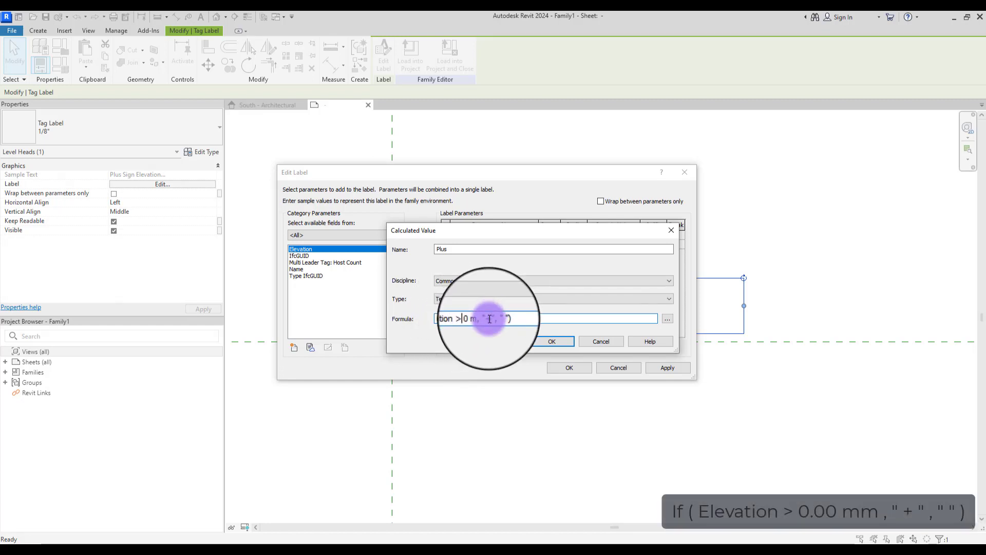
pyautogui.click(536, 340)
# Step: Place Plus between Plus Sign and Elevation in the label, and reload the level head family into the project without saving the project
pyautogui.click(446, 348)
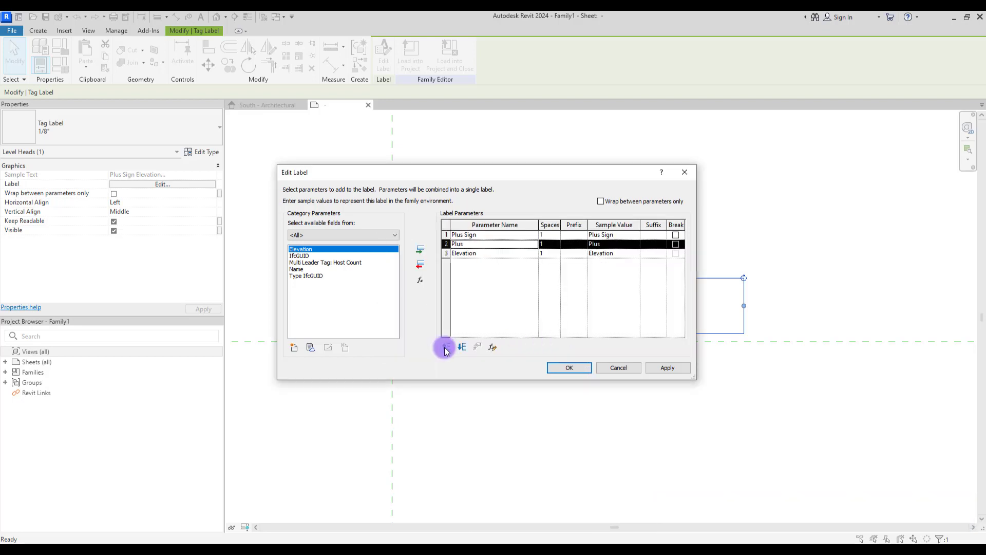
pyautogui.click(568, 367)
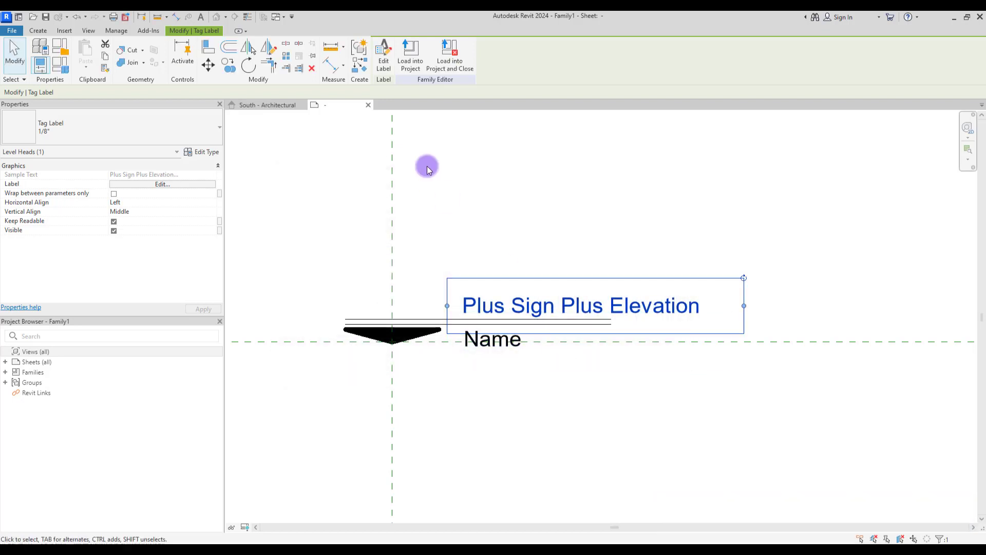
pyautogui.click(410, 51)
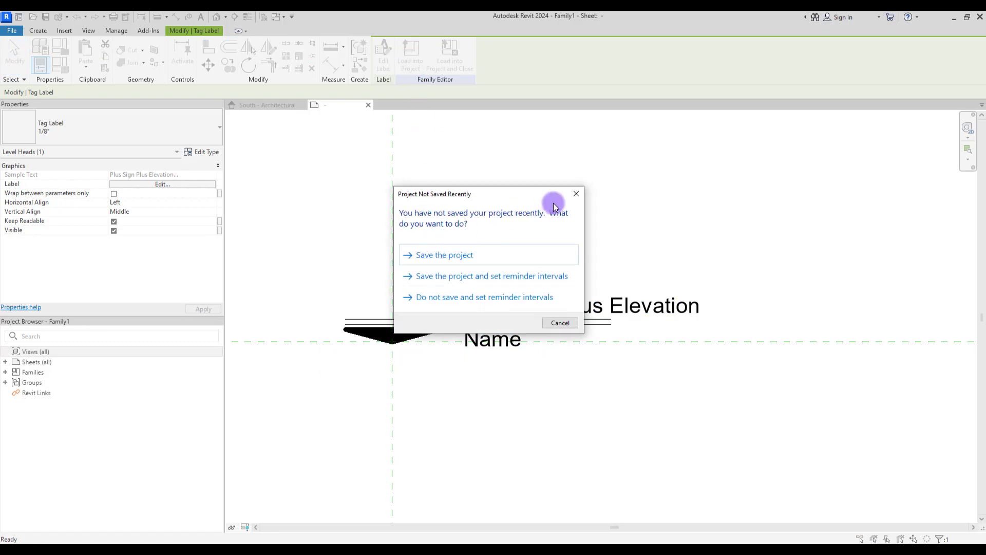
pyautogui.press('Escape')
pyautogui.click(441, 269)
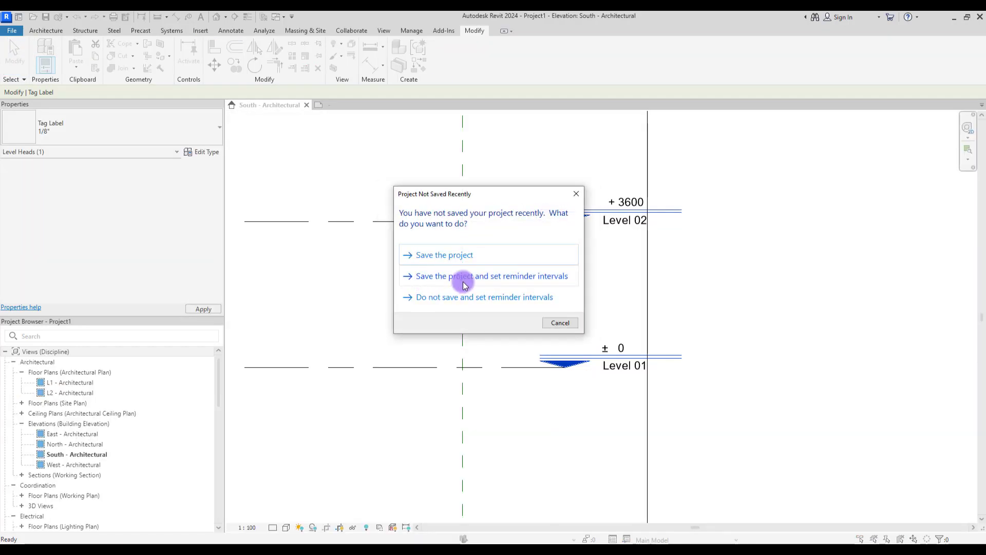
pyautogui.click(576, 193)
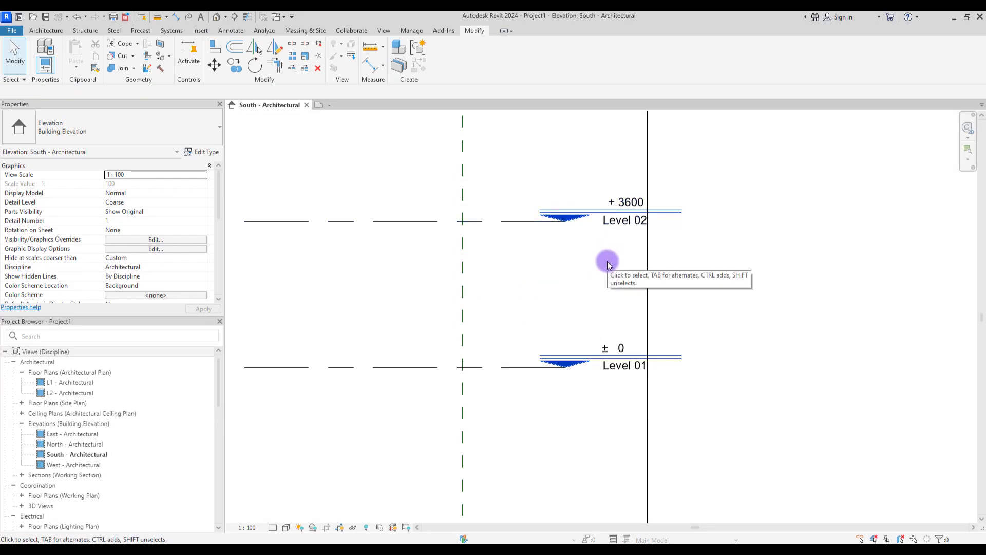
# Step: Return to the level head family's drawing
pyautogui.hotkey('ctrl', 'Tab')
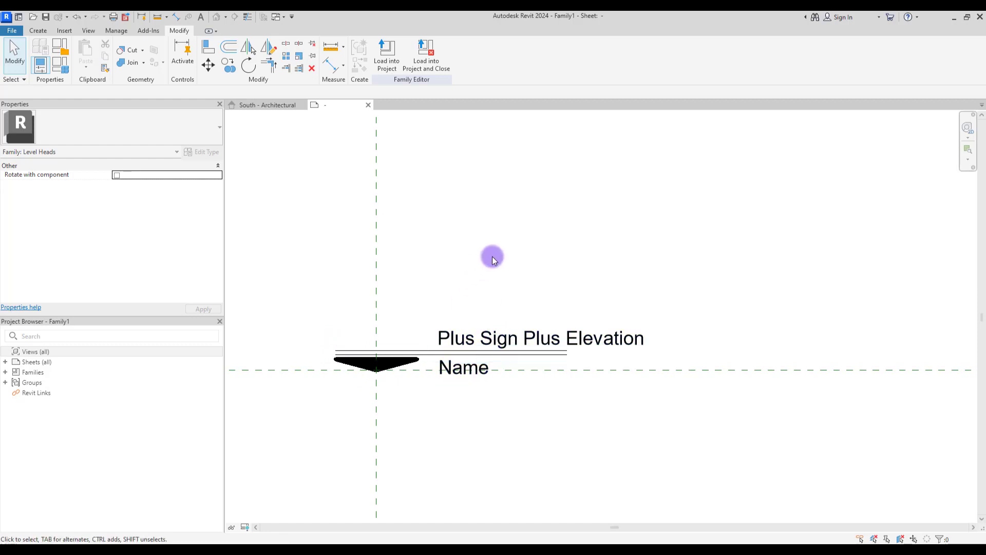
pyautogui.scroll(-2, 493, 255)
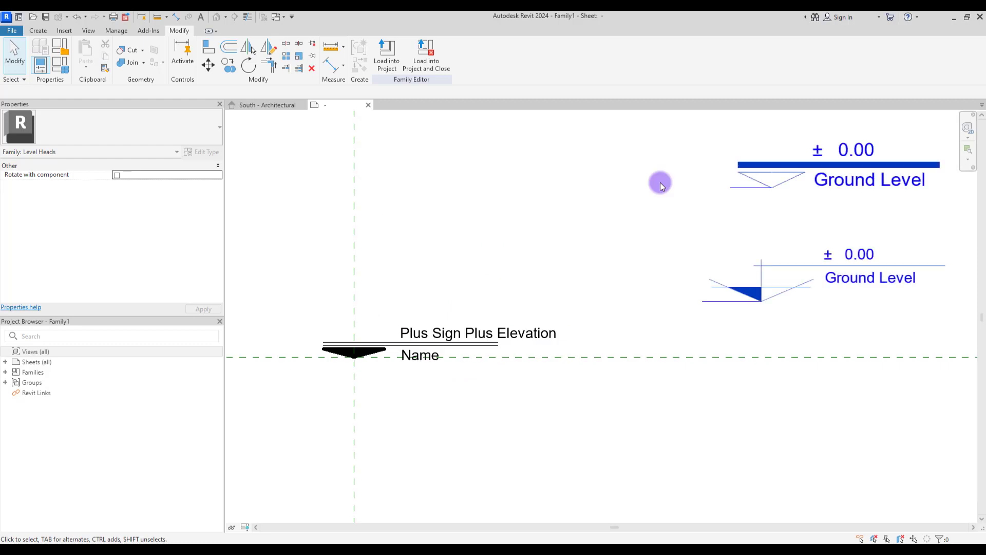